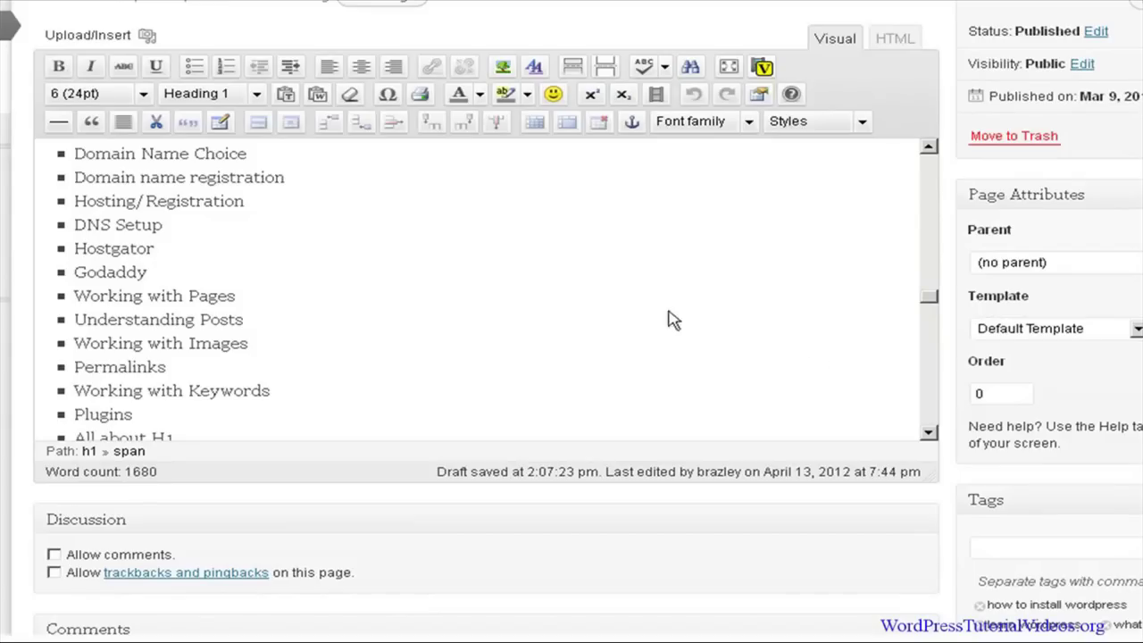
In the TinyMCE Advanced settings, move the anchor button ahead of the table controls in the third toolbar row and save the changes.
{"action": "mouse_move", "coordinate": [6, 282]}
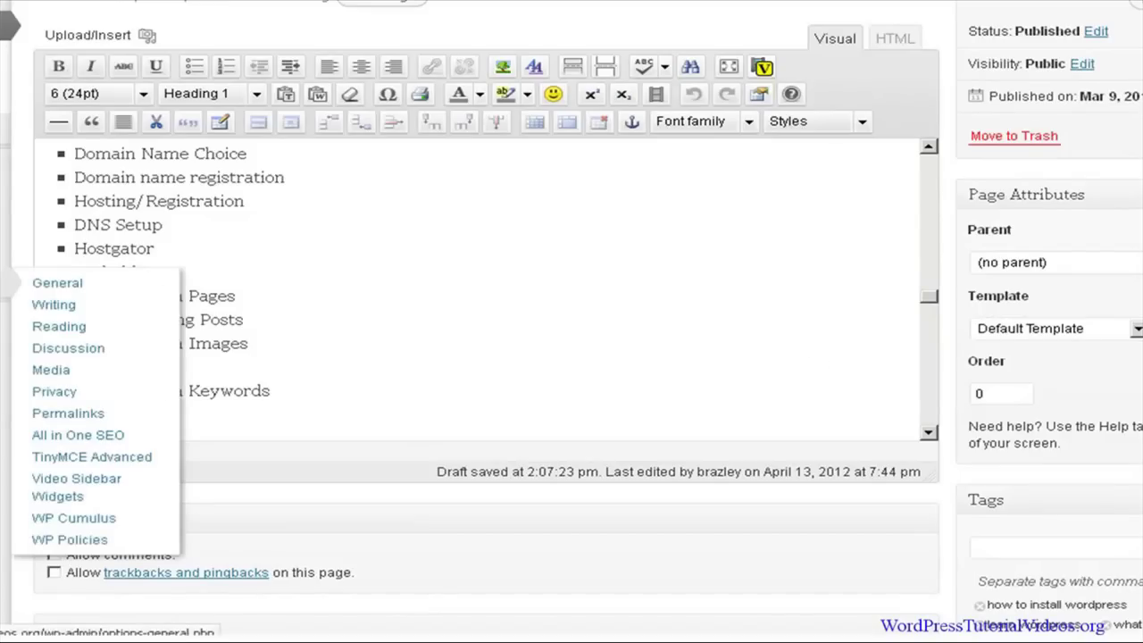
{"action": "left_click", "coordinate": [89, 462]}
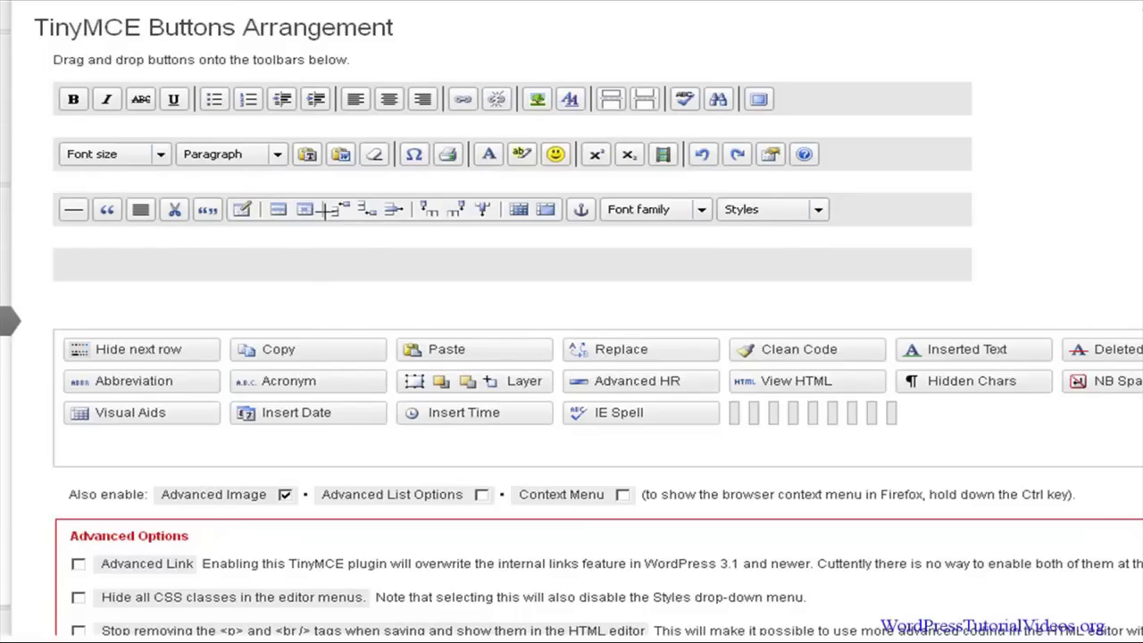
{"action": "left_click_drag", "start_coordinate": [329, 210], "coordinate": [355, 217]}
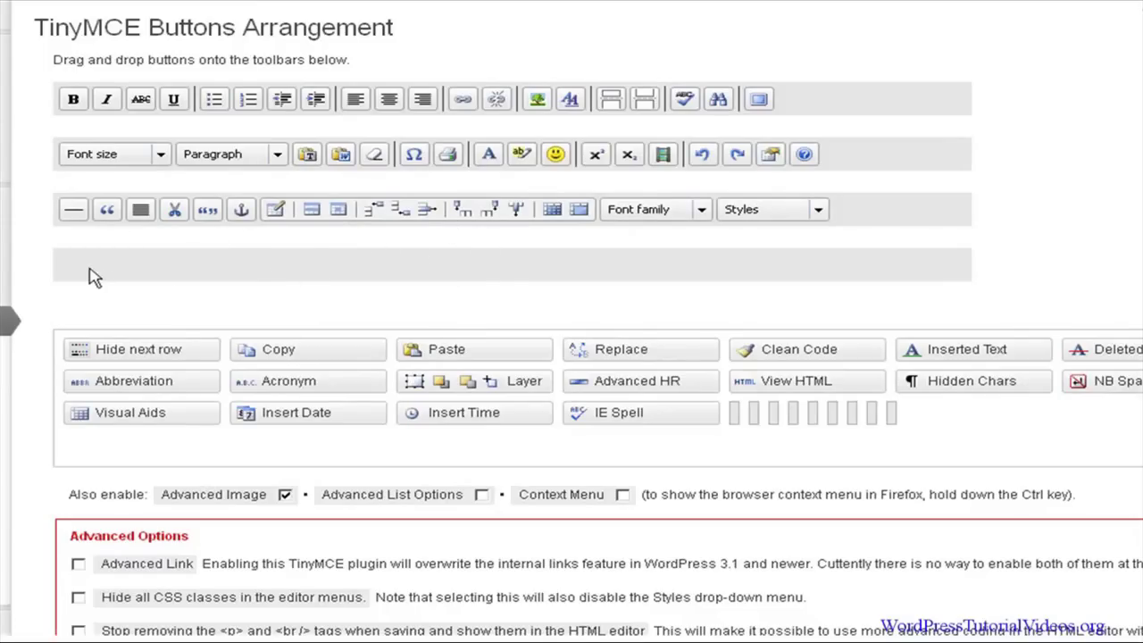
{"action": "scroll", "coordinate": [47, 278], "scroll_direction": "down", "scroll_amount": 3}
{"action": "scroll", "coordinate": [40, 311], "scroll_direction": "down", "scroll_amount": 2}
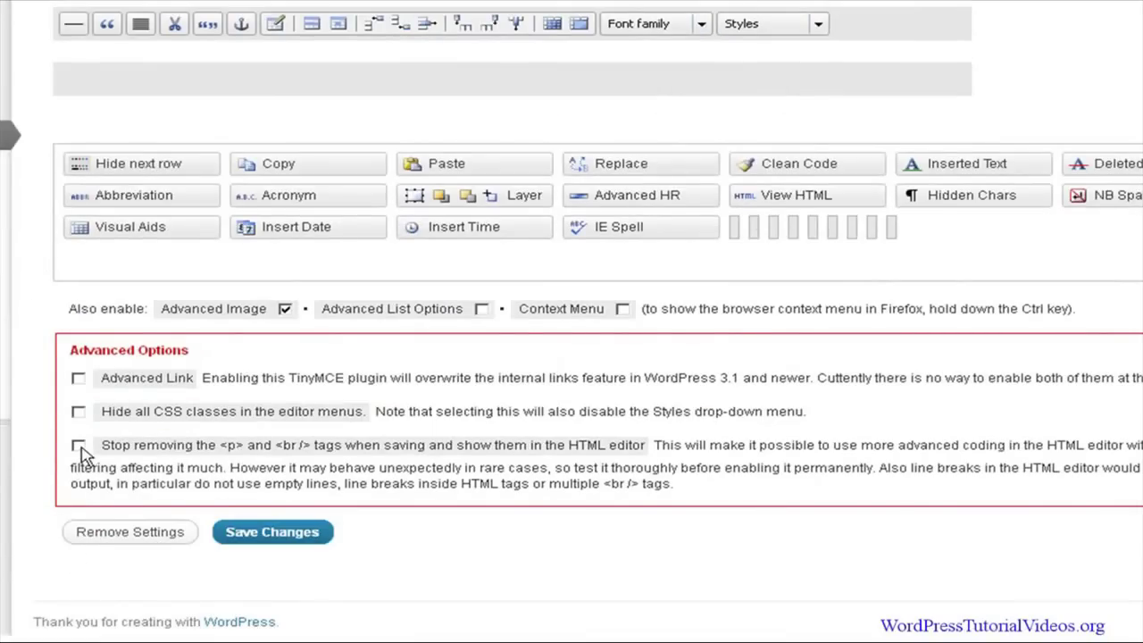
{"action": "left_click", "coordinate": [280, 539]}
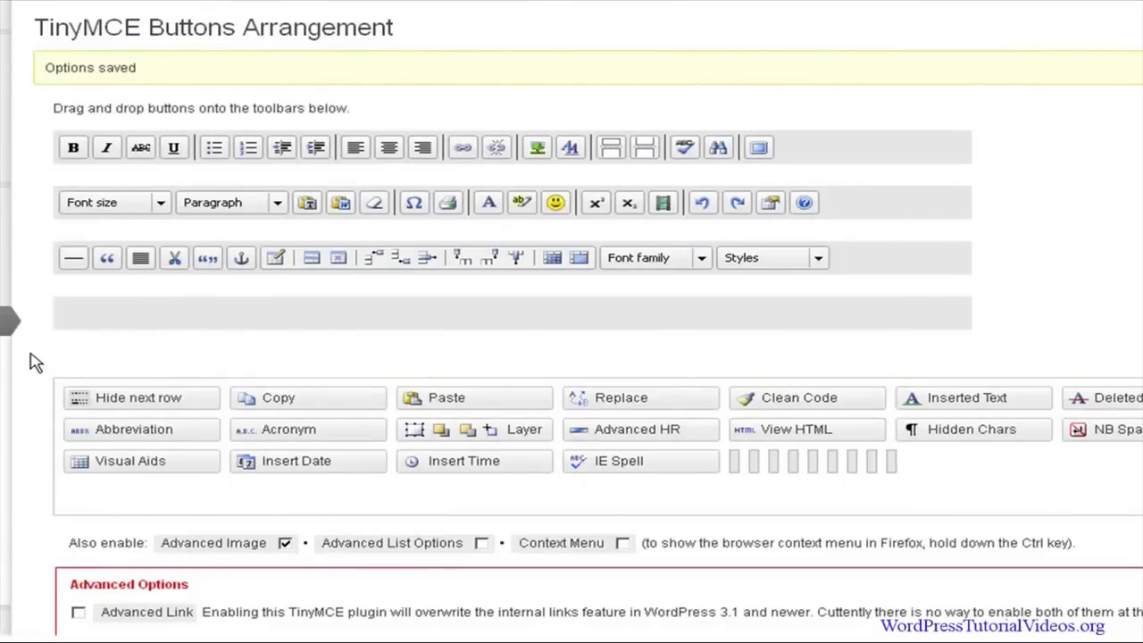
Open the existing "WordPress Tutorial Videos" page for editing.
{"action": "mouse_move", "coordinate": [7, 141]}
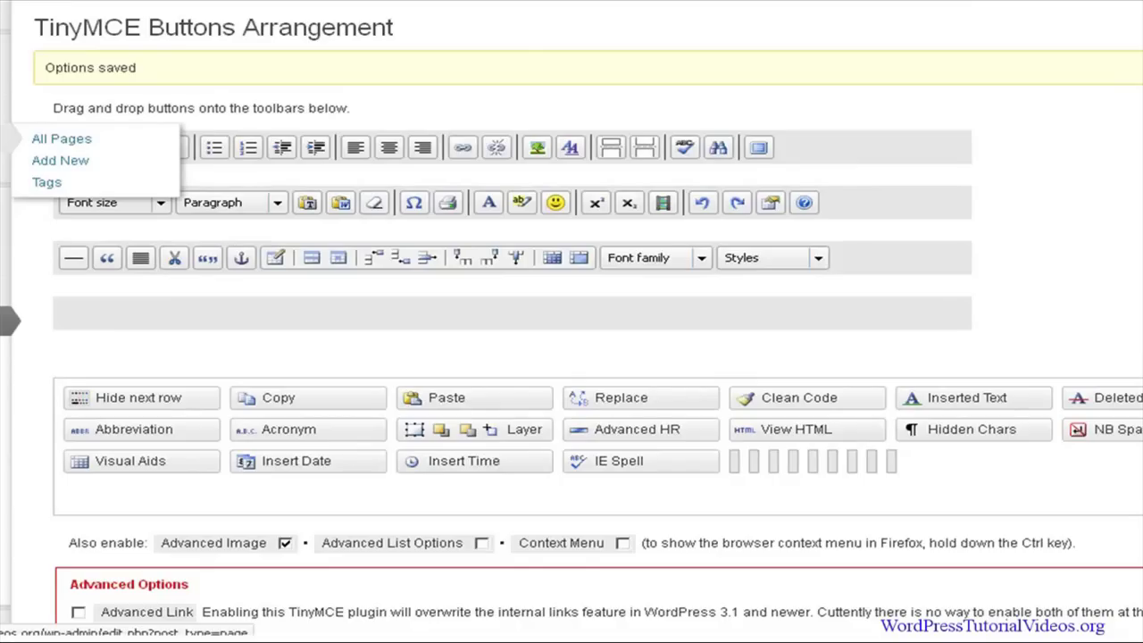
{"action": "left_click", "coordinate": [61, 138]}
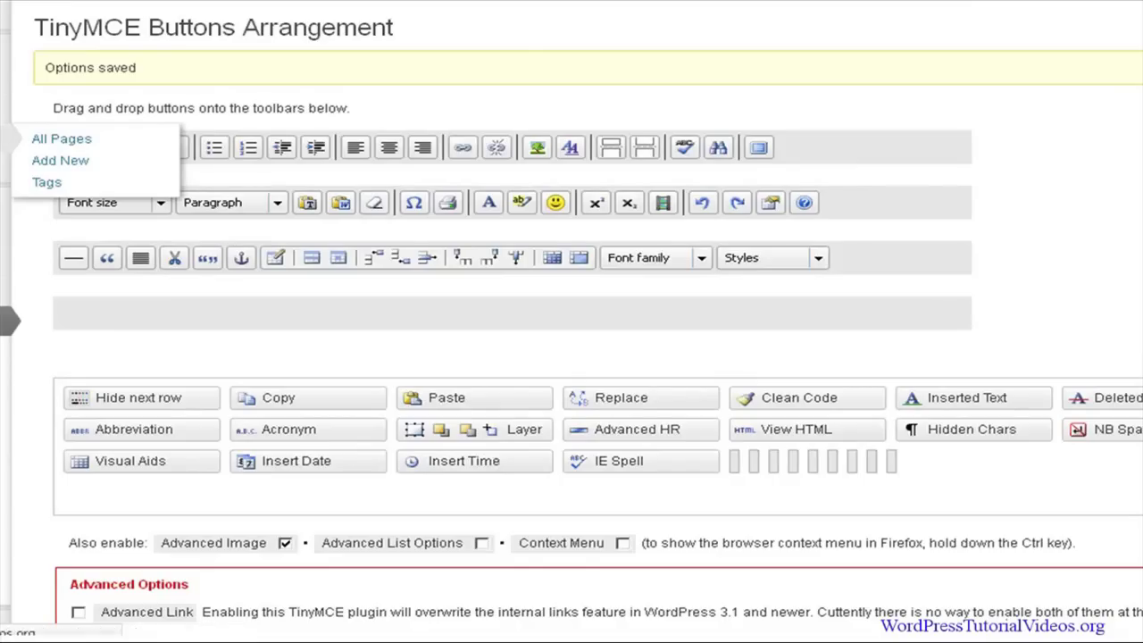
{"action": "scroll", "coordinate": [138, 433], "scroll_direction": "down", "scroll_amount": 3}
{"action": "scroll", "coordinate": [253, 411], "scroll_direction": "down", "scroll_amount": 5}
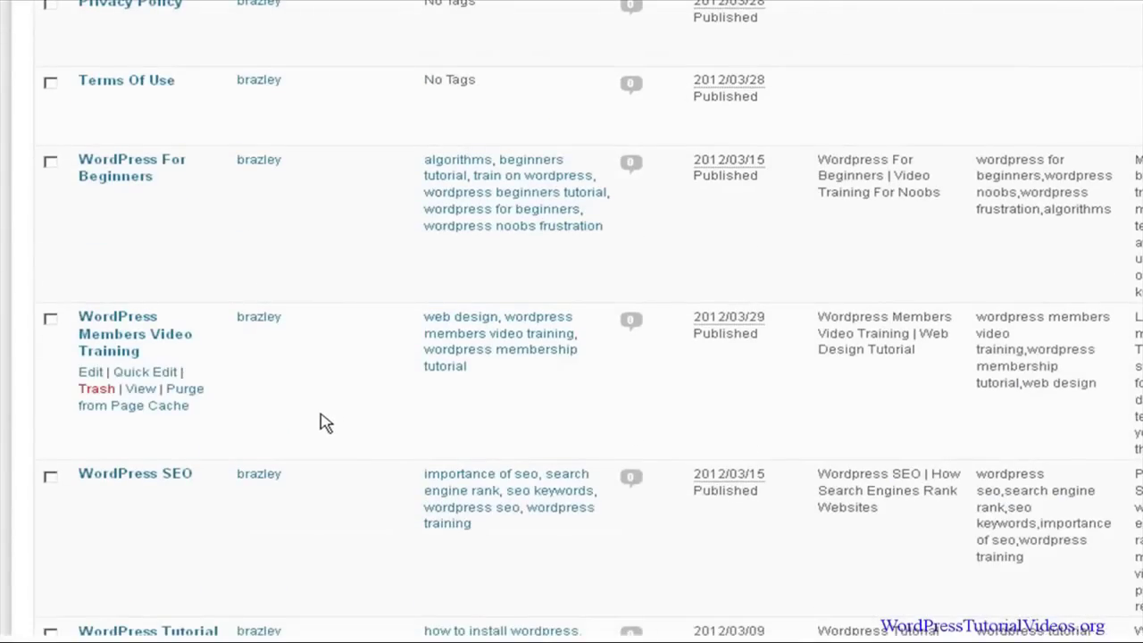
{"action": "scroll", "coordinate": [324, 423], "scroll_direction": "down", "scroll_amount": 5}
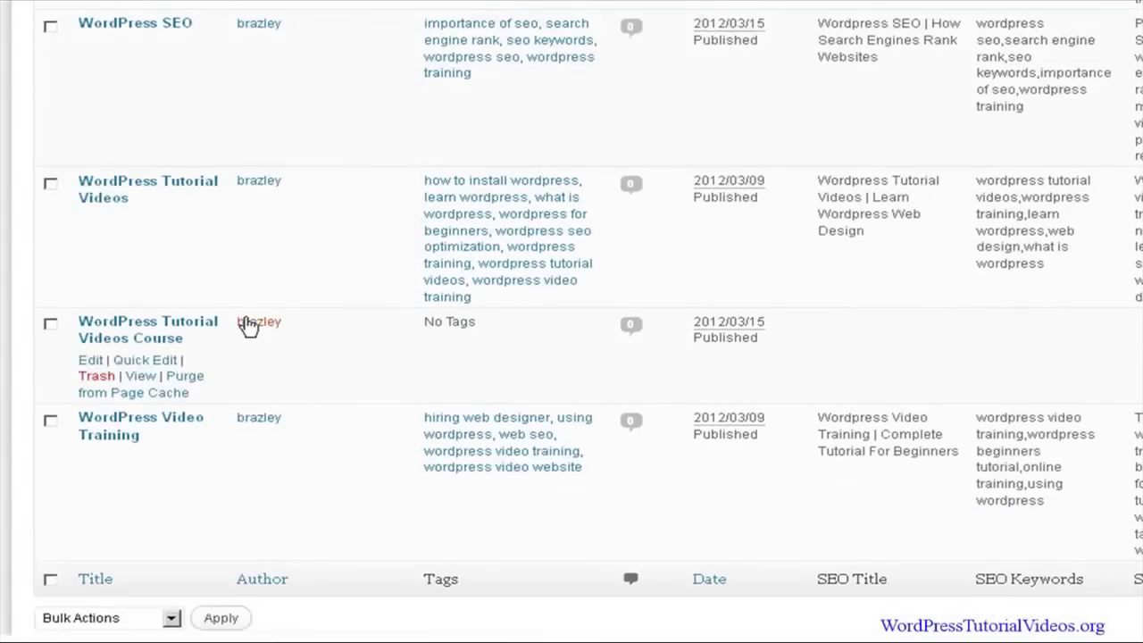
{"action": "left_click", "coordinate": [141, 187]}
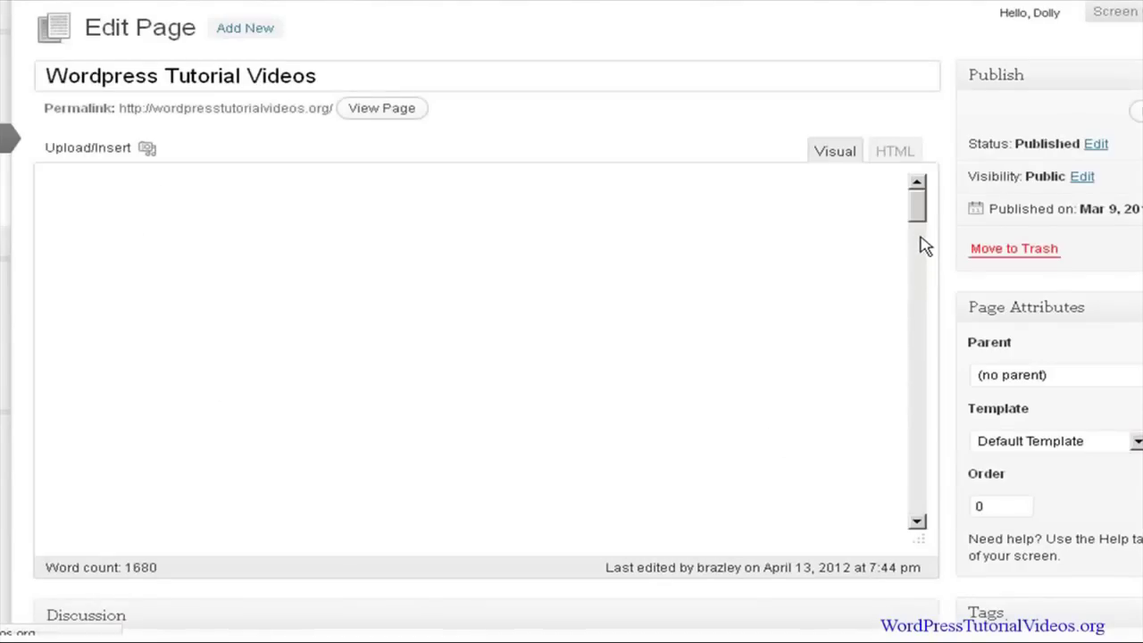
Enlarge the content editor and add blank lines between "modules include:" and the bulleted list of video modules.
{"action": "left_click_drag", "start_coordinate": [929, 264], "coordinate": [931, 392]}
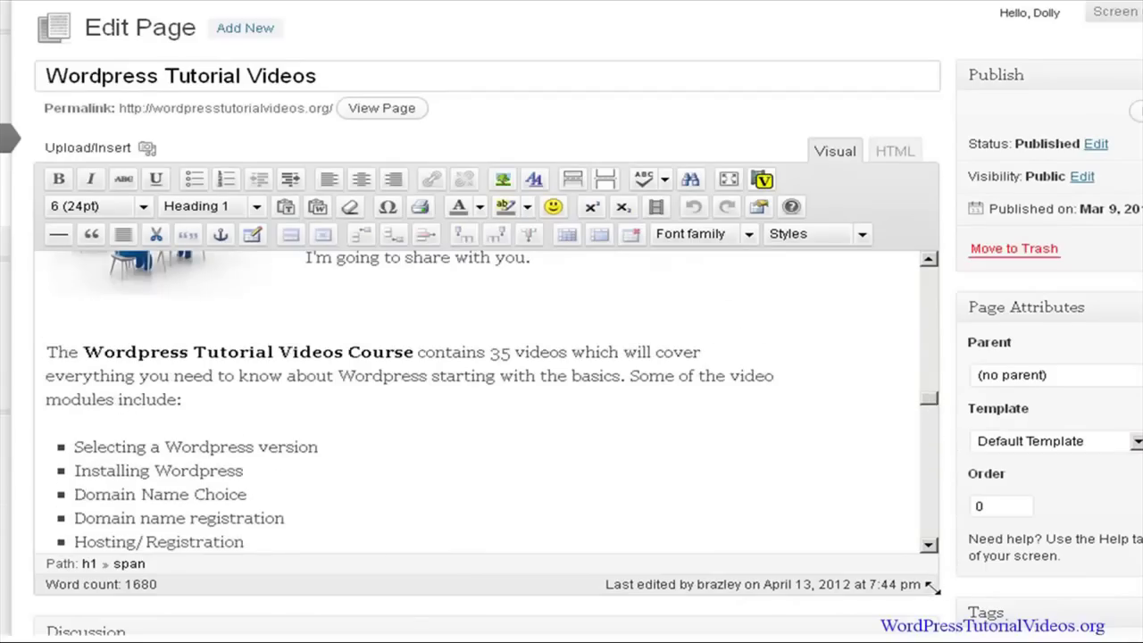
{"action": "left_click_drag", "start_coordinate": [939, 625], "coordinate": [940, 642]}
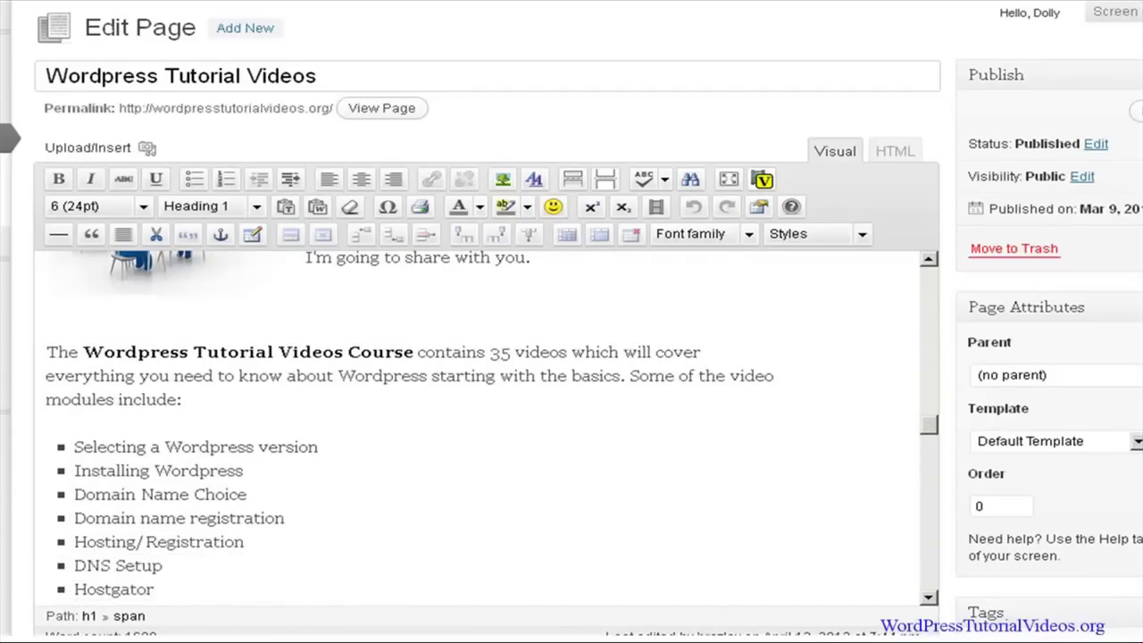
{"action": "scroll", "coordinate": [942, 536], "scroll_direction": "down", "scroll_amount": 2}
{"action": "left_click", "coordinate": [202, 305]}
{"action": "key", "text": "Return"}
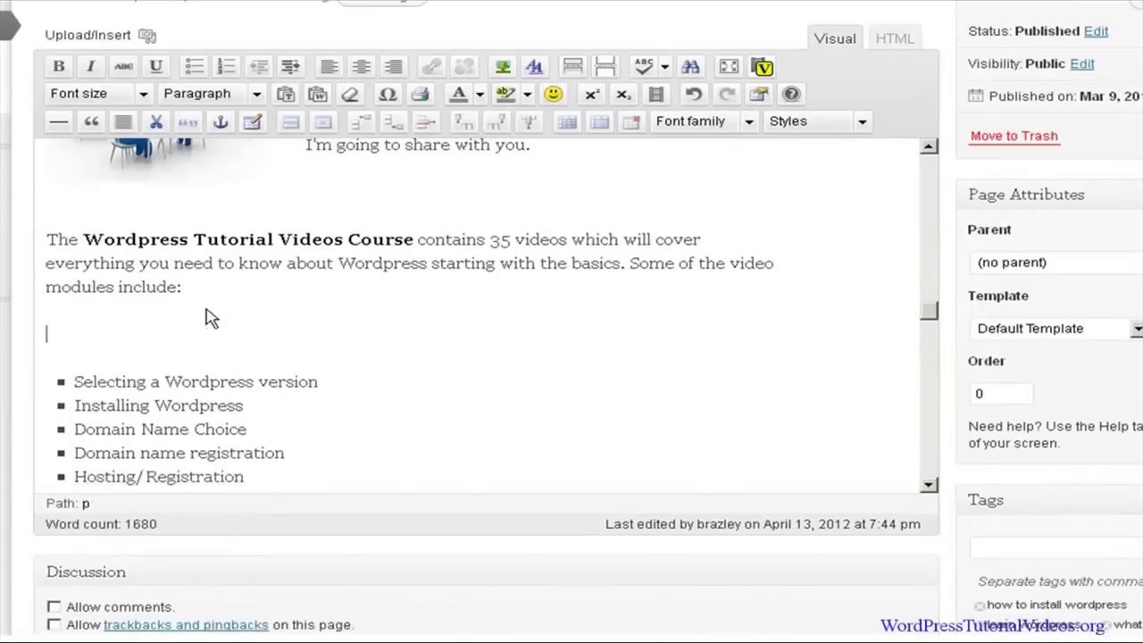
{"action": "key", "text": "Return"}
{"action": "left_click", "coordinate": [77, 340]}
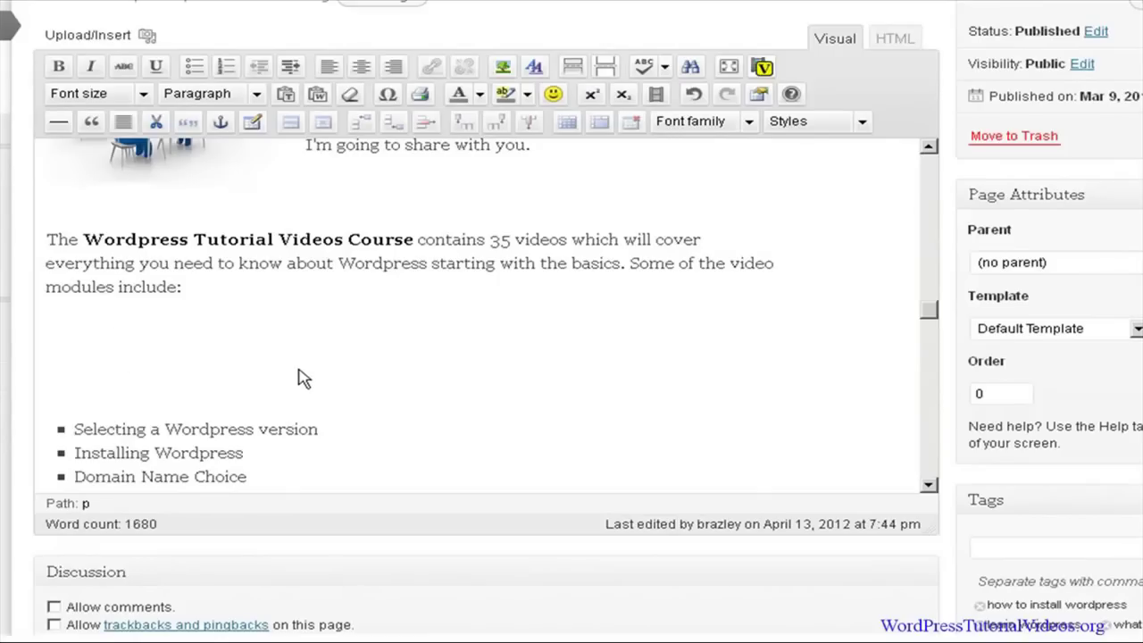
Start a new table in the blank space above the bulleted list, with 2 columns and 3 rows.
{"action": "scroll", "coordinate": [305, 380], "scroll_direction": "down", "scroll_amount": 5}
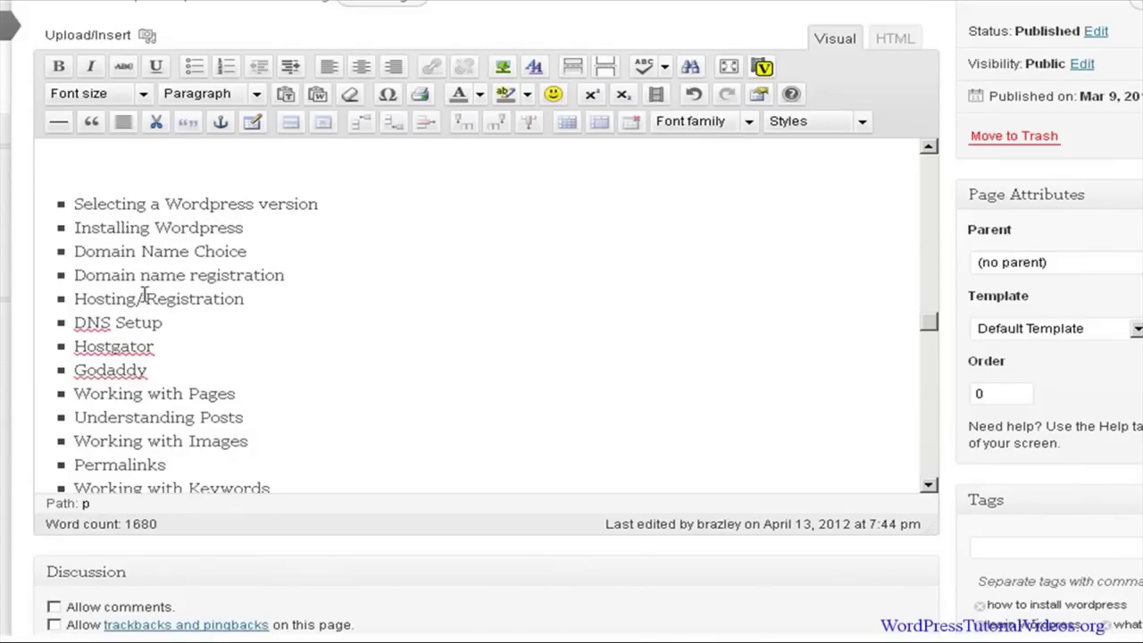
{"action": "scroll", "coordinate": [143, 331], "scroll_direction": "down", "scroll_amount": 7}
{"action": "scroll", "coordinate": [146, 317], "scroll_direction": "up", "scroll_amount": 3}
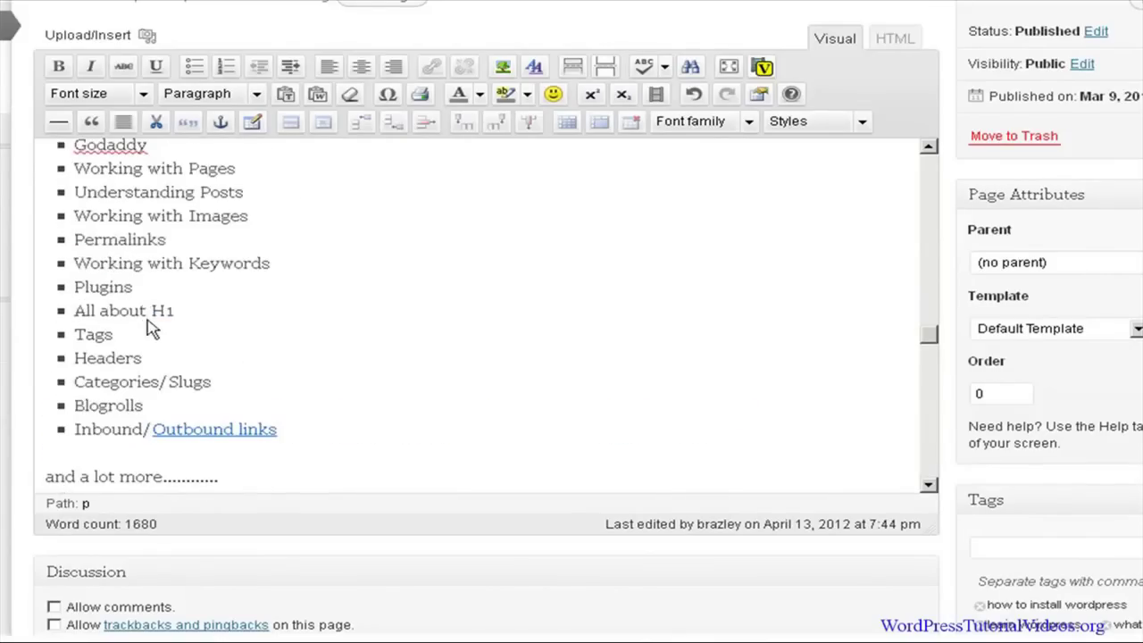
{"action": "scroll", "coordinate": [227, 375], "scroll_direction": "up", "scroll_amount": 7}
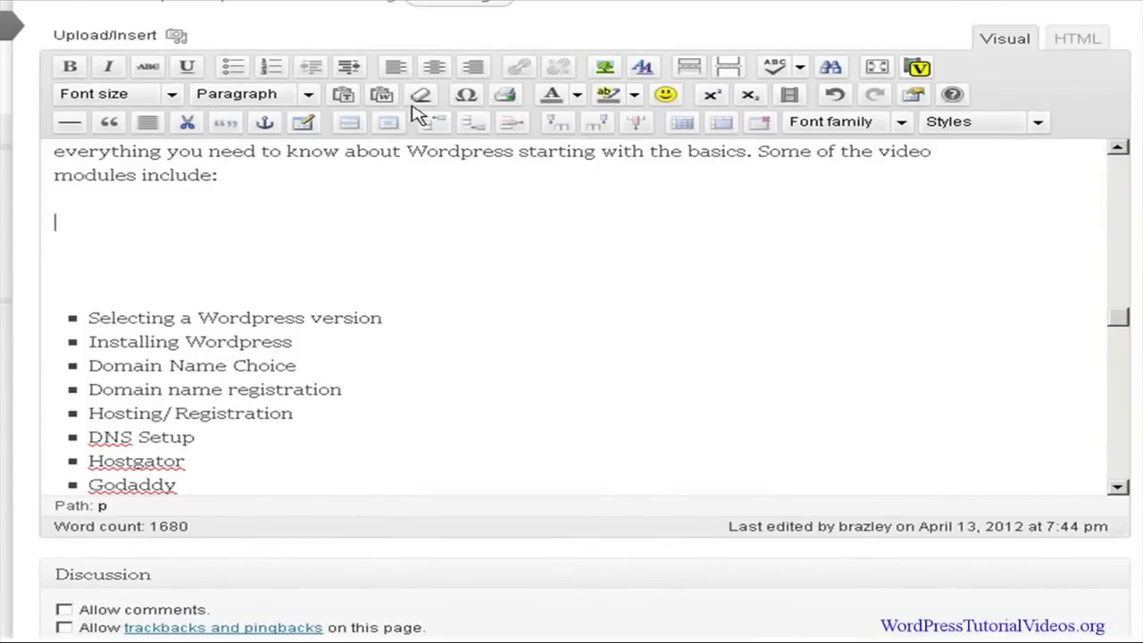
{"action": "left_click", "coordinate": [304, 125]}
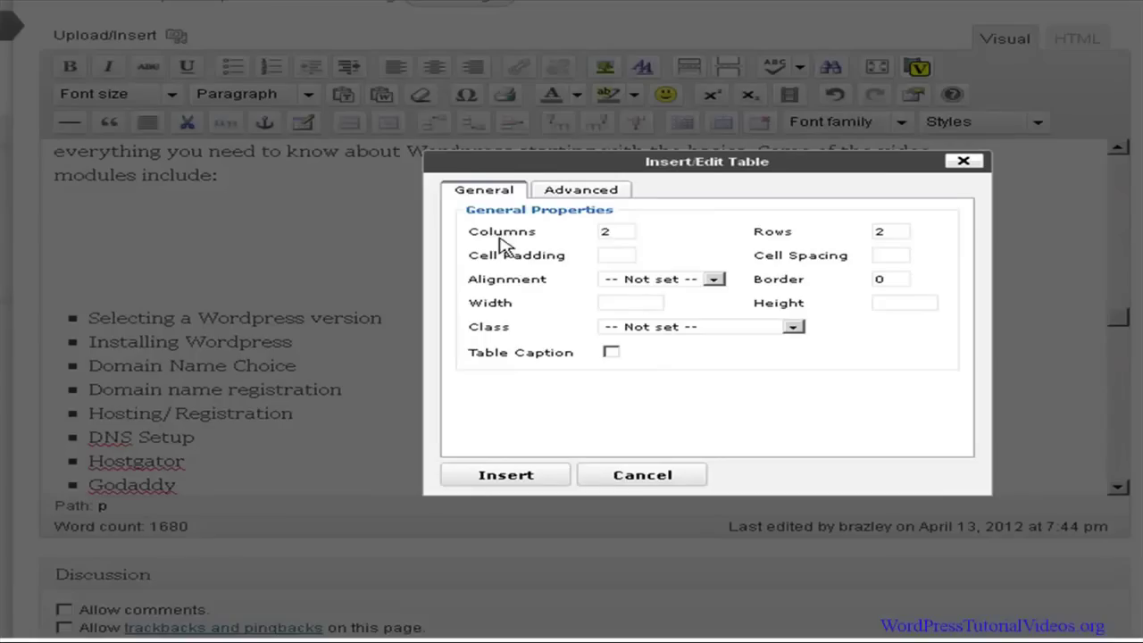
{"action": "double_click", "coordinate": [891, 231]}
{"action": "type", "text": "3"}
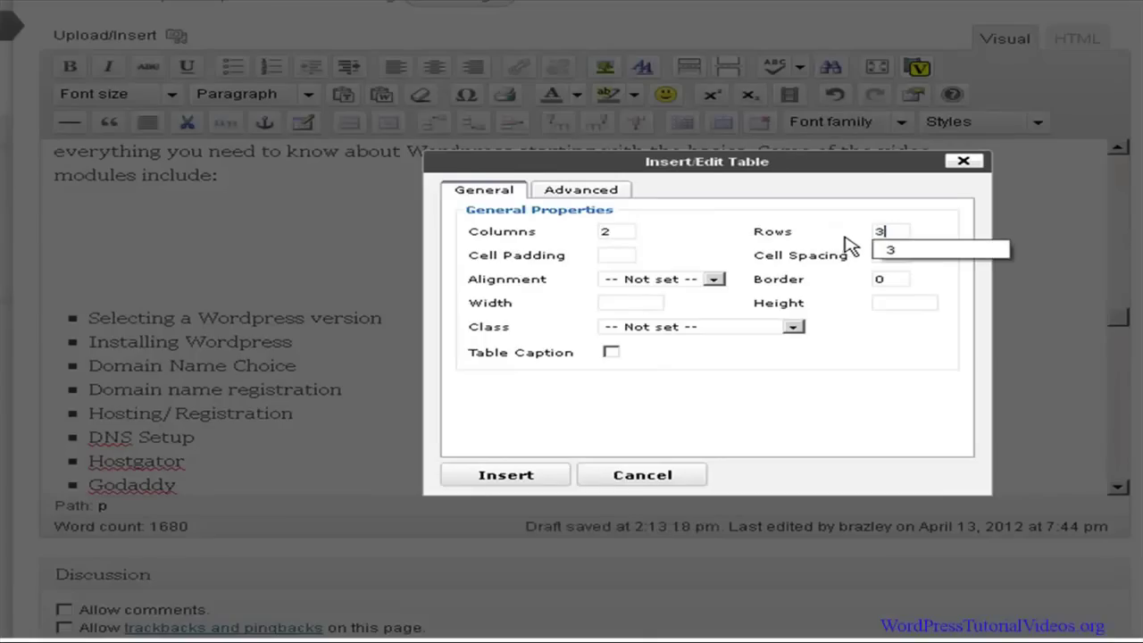
Set the table's alignment to Center and its width to 75%, and insert it.
{"action": "left_click", "coordinate": [616, 254]}
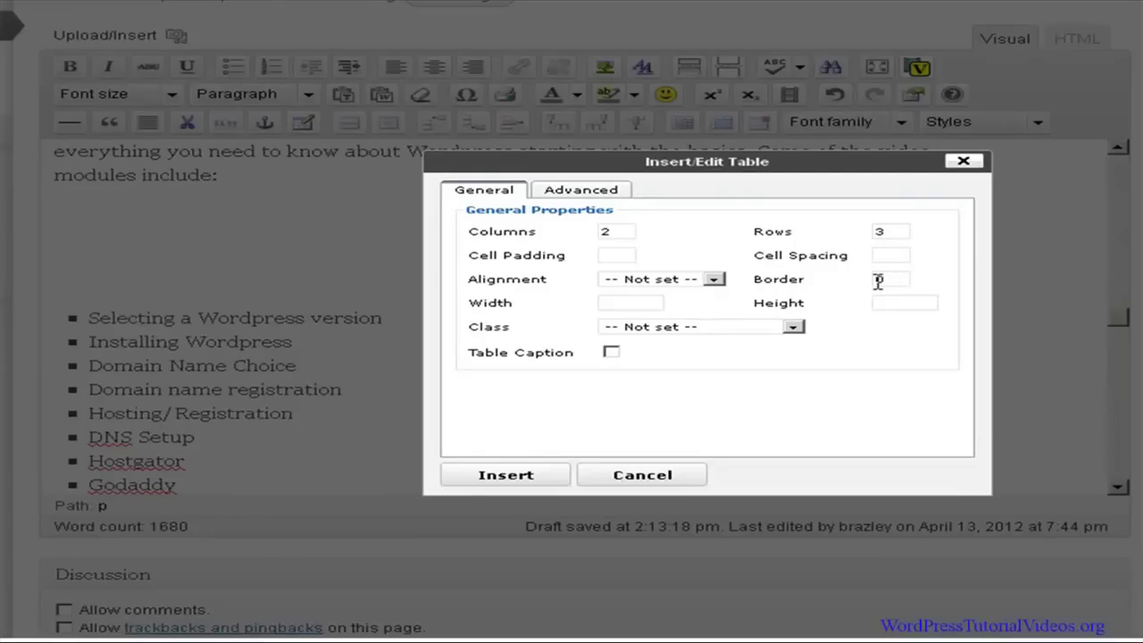
{"action": "left_click", "coordinate": [714, 280]}
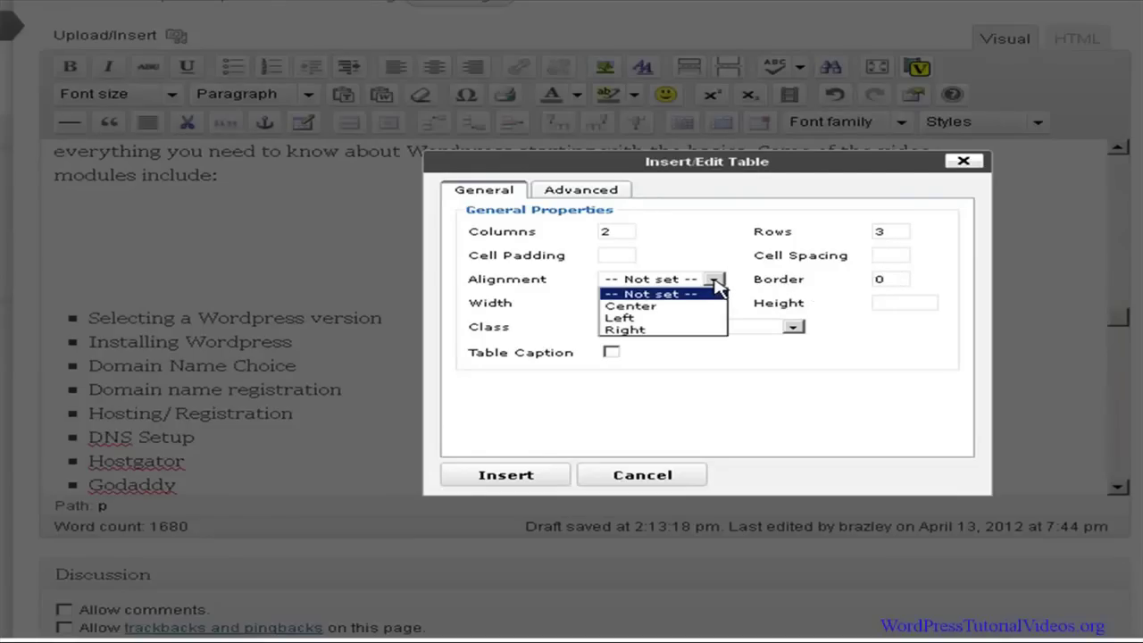
{"action": "left_click", "coordinate": [683, 314]}
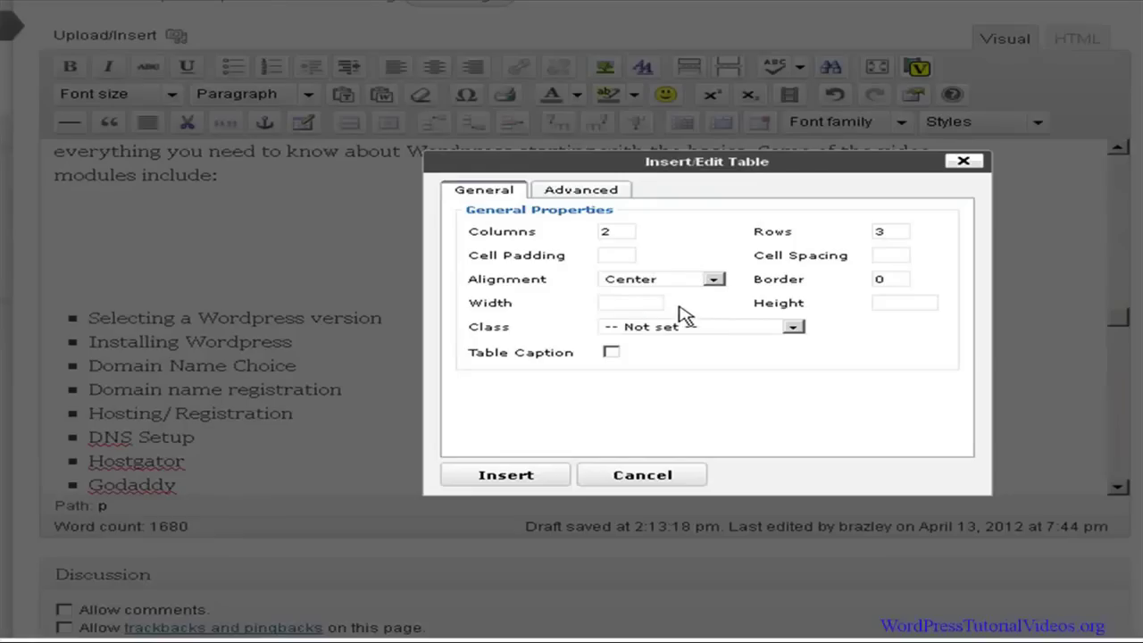
{"action": "left_click", "coordinate": [625, 303]}
{"action": "type", "text": "7"}
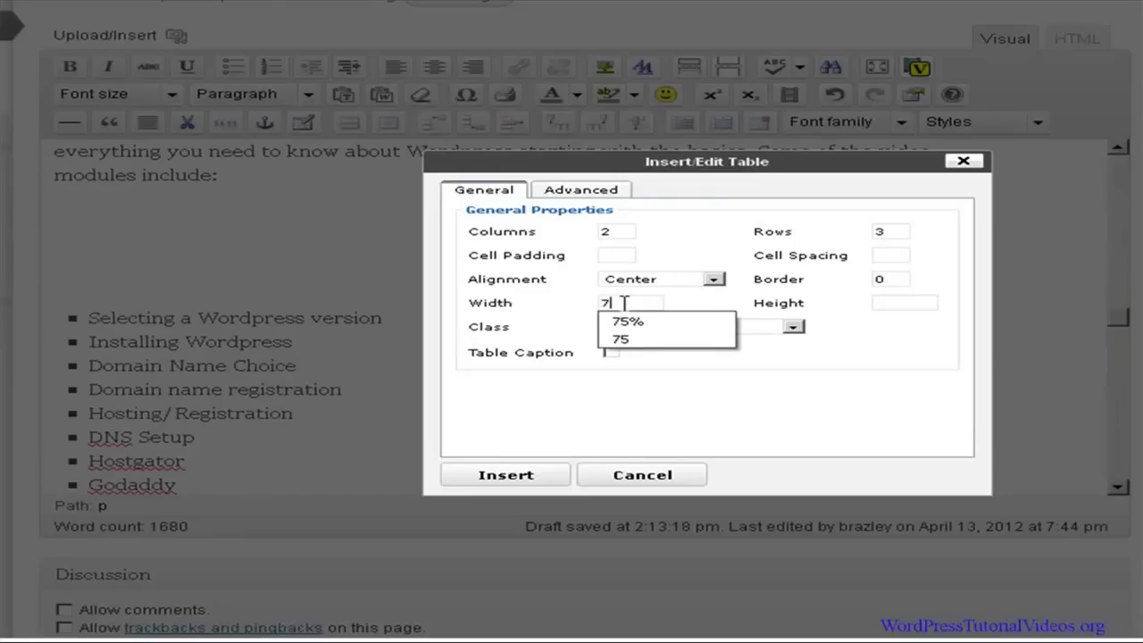
{"action": "type", "text": "5"}
{"action": "left_click", "coordinate": [658, 323]}
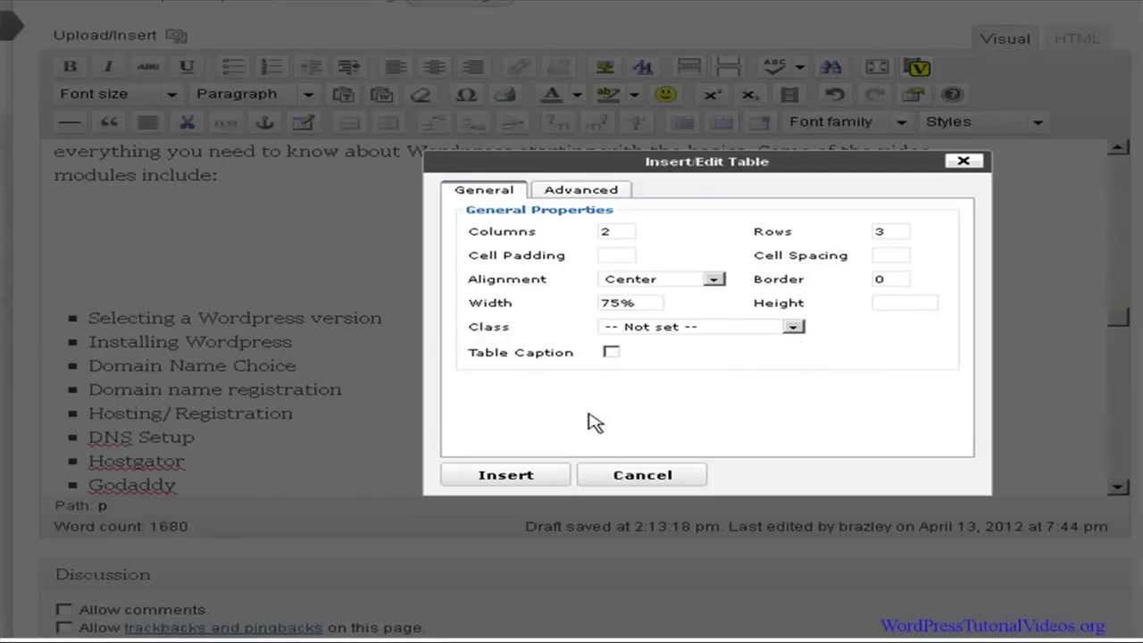
{"action": "left_click", "coordinate": [505, 475]}
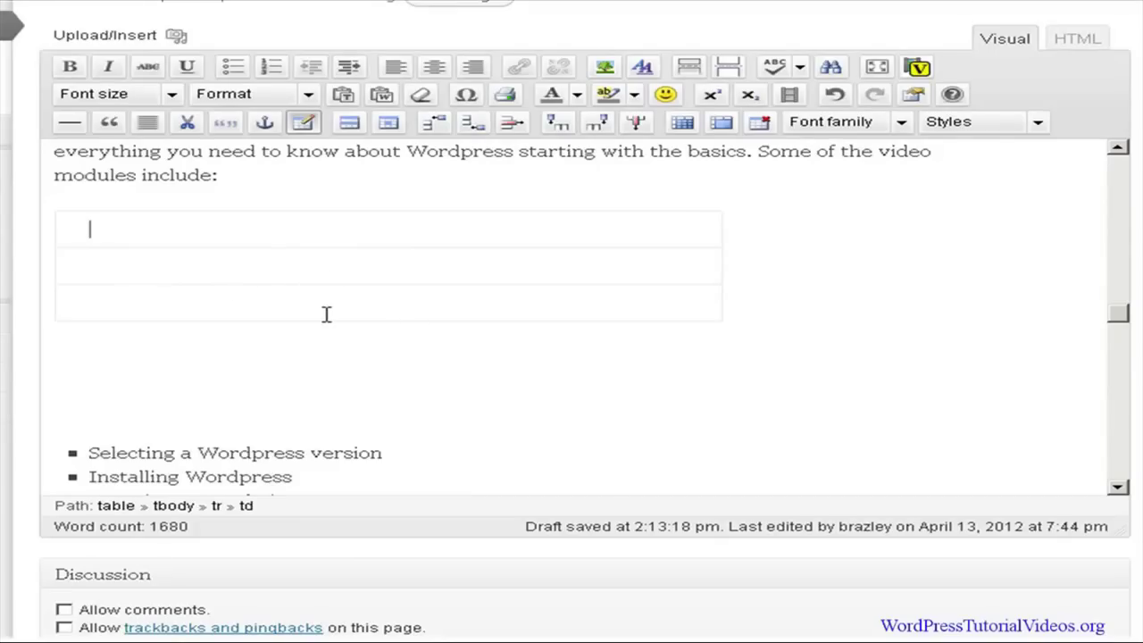
Move "Selecting a Wordpress version" and "Installing Wordpress" from the bulleted list into the two cells of the table's first row.
{"action": "left_click", "coordinate": [628, 238]}
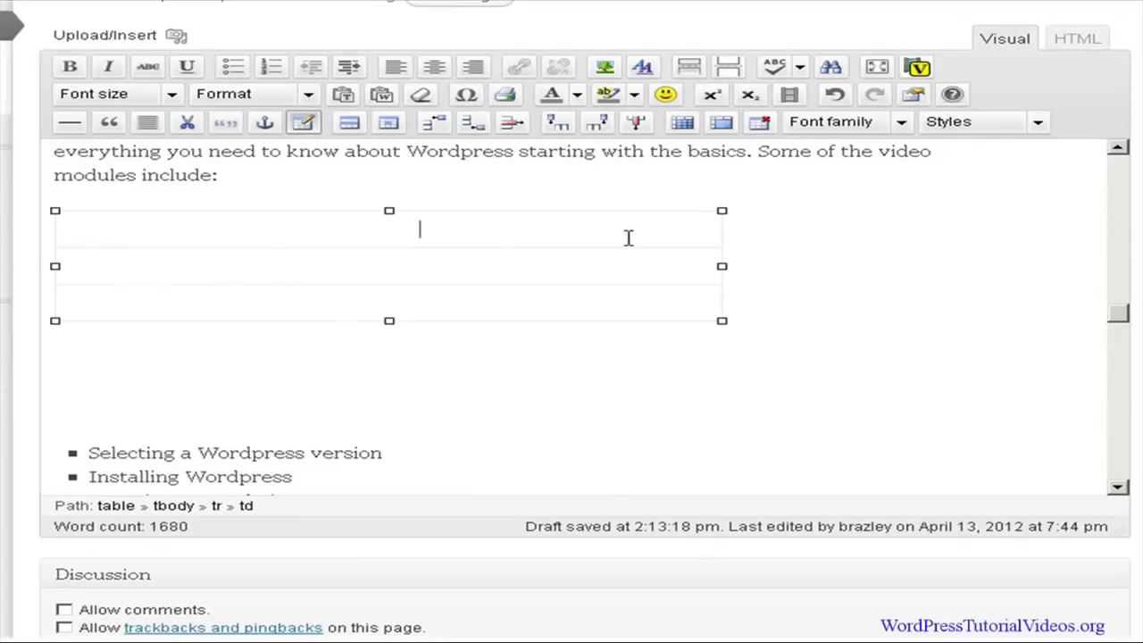
{"action": "left_click", "coordinate": [502, 232]}
{"action": "left_click", "coordinate": [210, 231]}
{"action": "left_click_drag", "start_coordinate": [89, 453], "coordinate": [390, 455]}
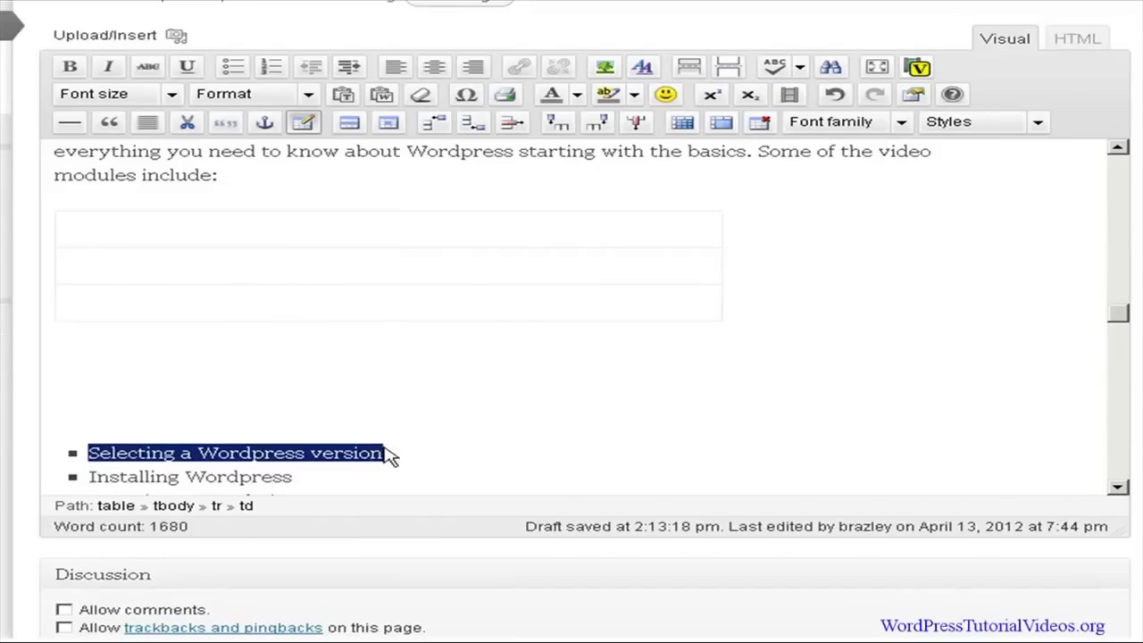
{"action": "left_click_drag", "start_coordinate": [114, 451], "coordinate": [134, 238]}
{"action": "left_click_drag", "start_coordinate": [92, 471], "coordinate": [301, 492]}
{"action": "left_click_drag", "start_coordinate": [222, 479], "coordinate": [683, 242]}
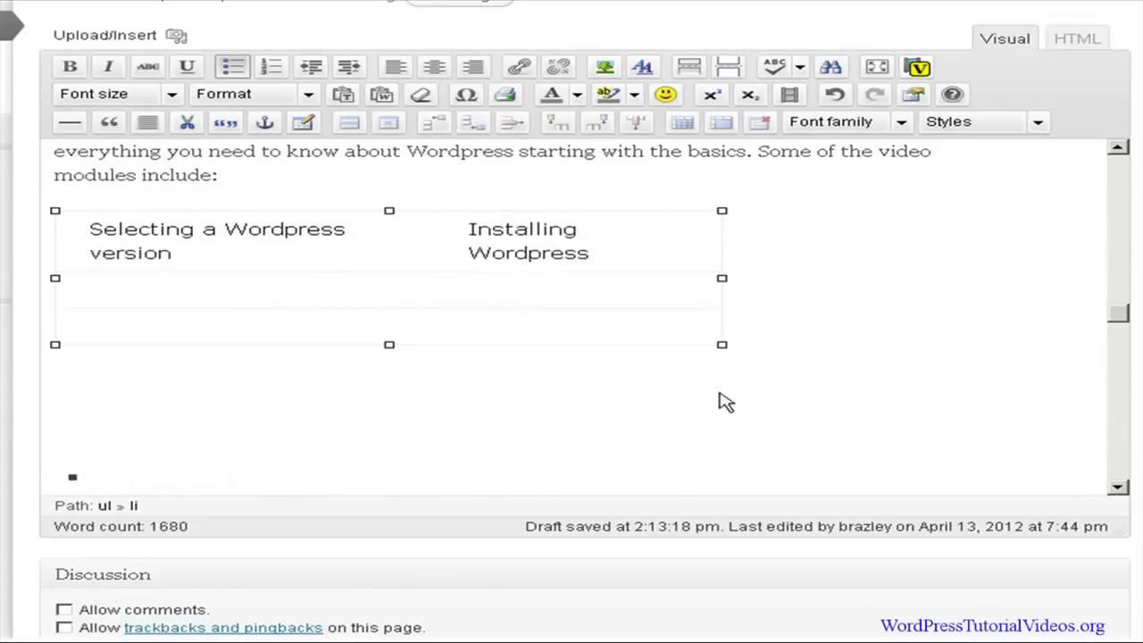
Enlarge the content editor and delete the empty bullets and surplus blank lines between the table and "Domain Name Choice", leaving some spacing.
{"action": "scroll", "coordinate": [688, 413], "scroll_direction": "down", "scroll_amount": 3}
{"action": "left_click_drag", "start_coordinate": [1133, 546], "coordinate": [464, 1]}
{"action": "left_click", "coordinate": [1102, 520]}
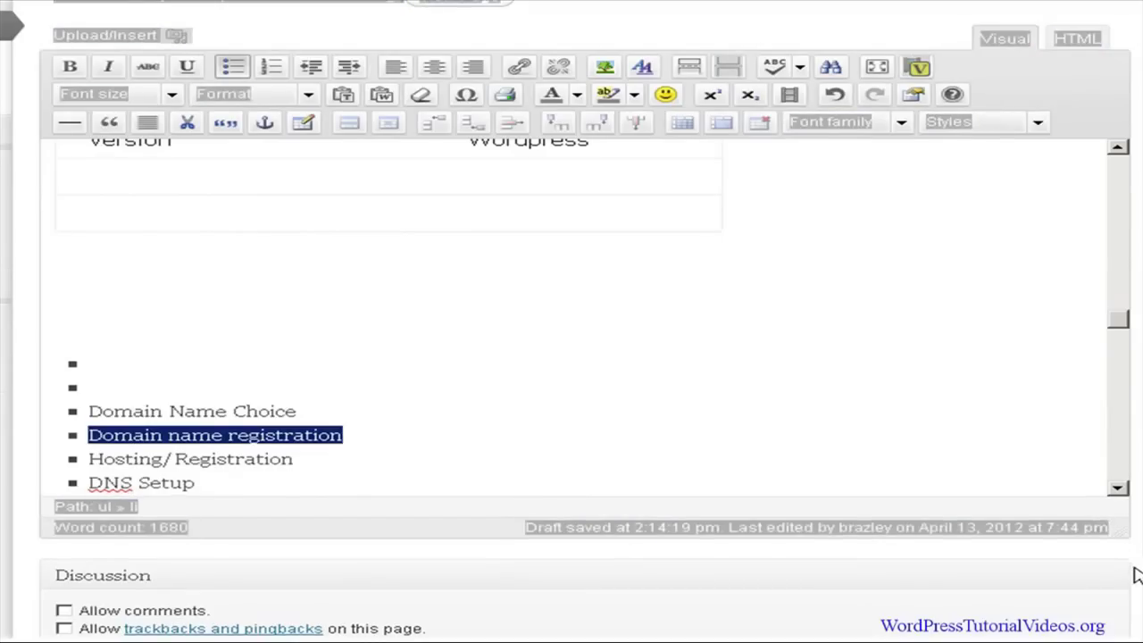
{"action": "left_click_drag", "start_coordinate": [1123, 542], "coordinate": [1123, 582]}
{"action": "left_click", "coordinate": [295, 301]}
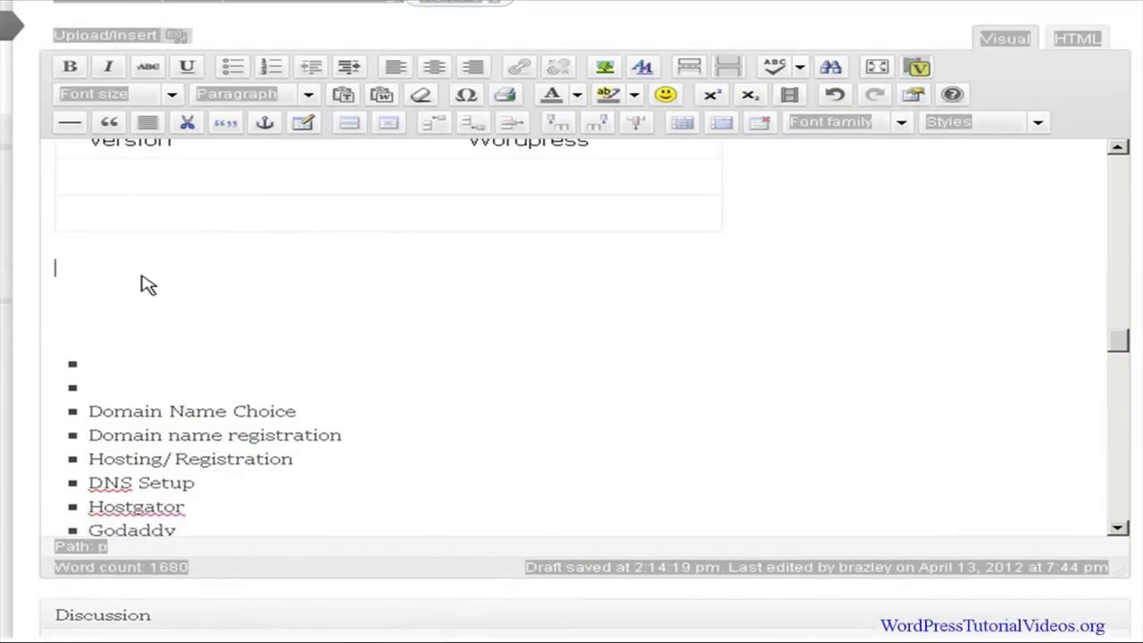
{"action": "key", "text": "Delete"}
{"action": "key", "text": "Delete"}
{"action": "key", "text": "Delete"}
{"action": "key", "text": "Delete"}
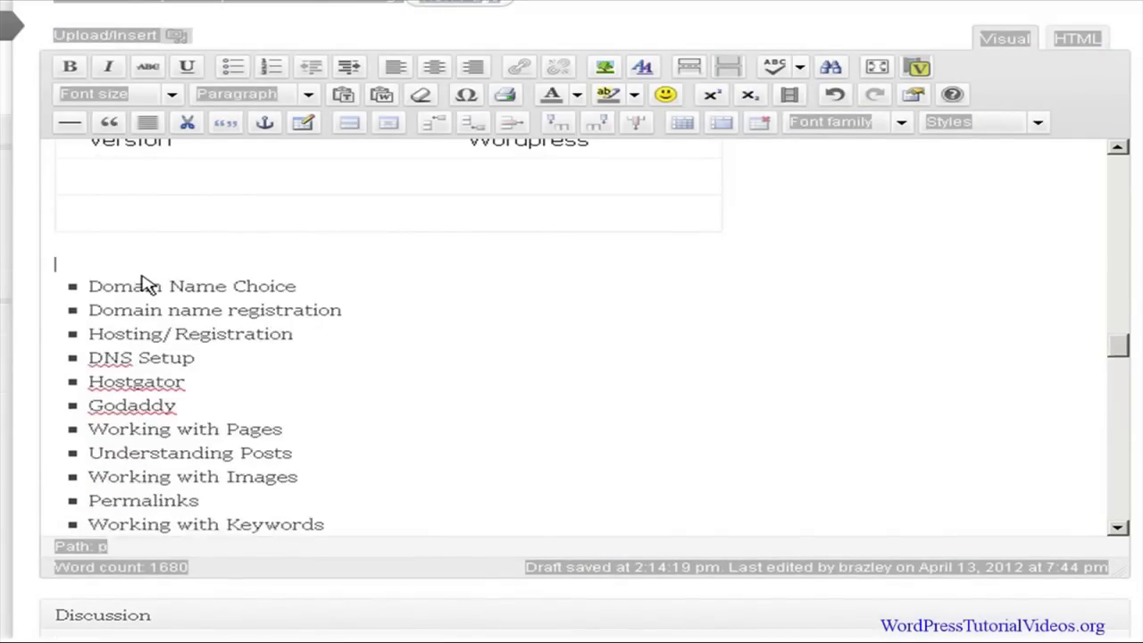
{"action": "key", "text": "Return"}
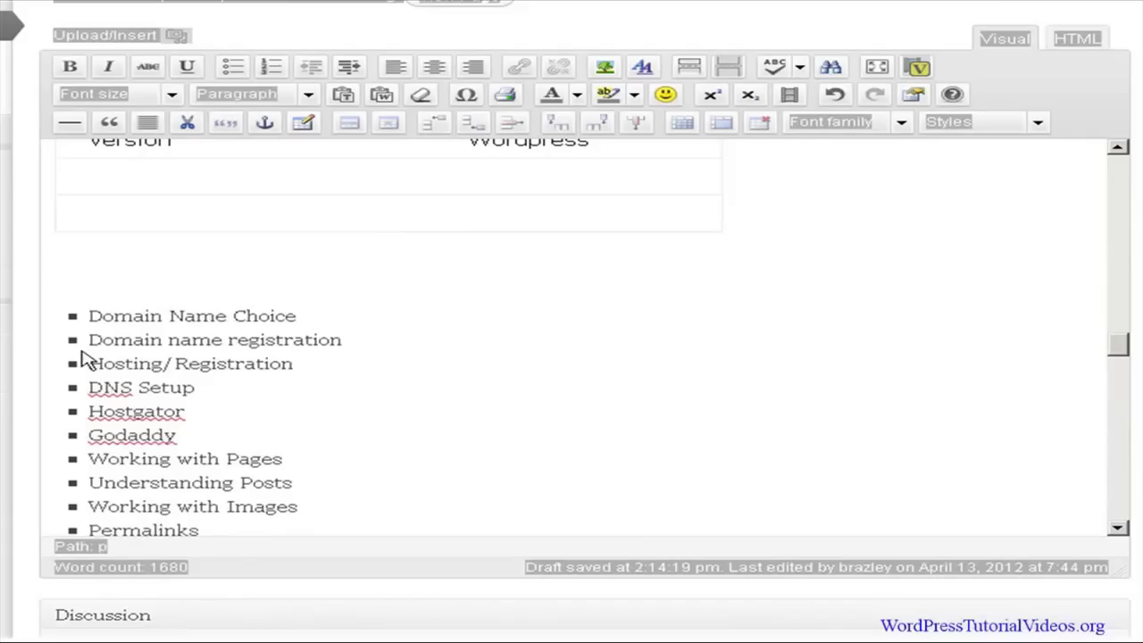
Move "Domain Name Choice" and "Domain name registration" into the table's second row, and "Hosting/Registration" into the third row's first cell.
{"action": "left_click_drag", "start_coordinate": [90, 314], "coordinate": [160, 182]}
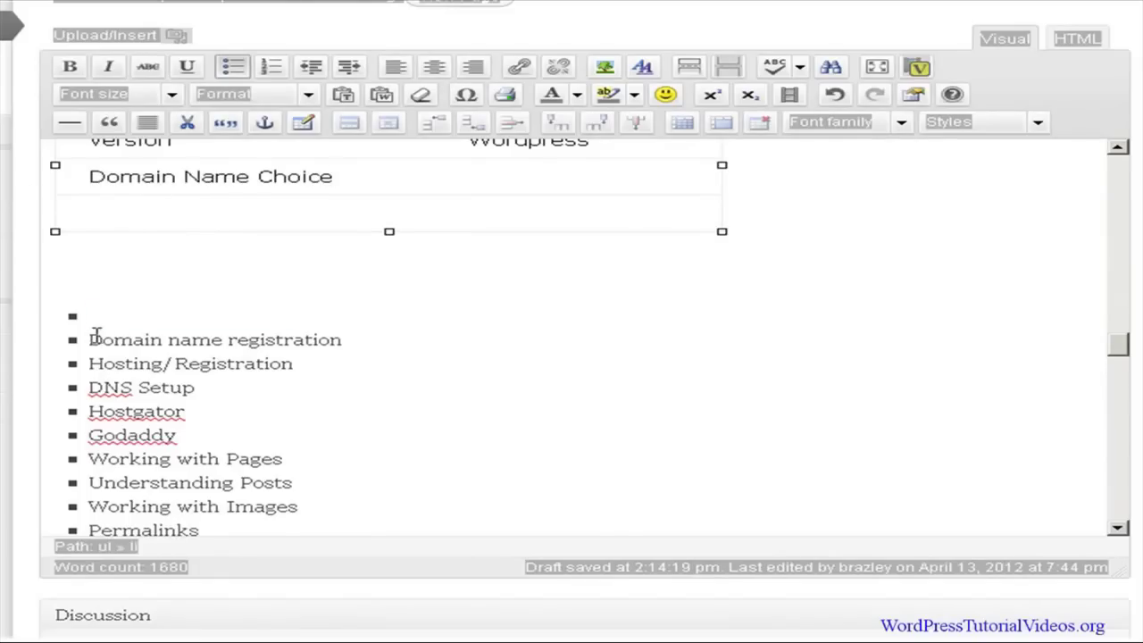
{"action": "left_click_drag", "start_coordinate": [90, 339], "coordinate": [343, 342]}
{"action": "left_click_drag", "start_coordinate": [271, 333], "coordinate": [593, 192]}
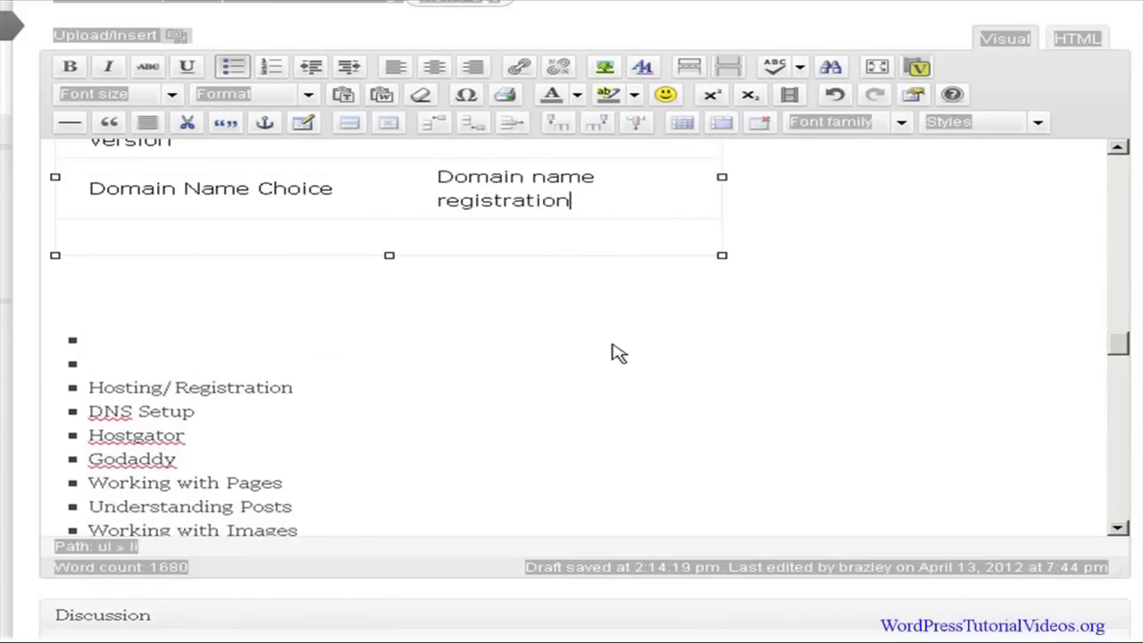
{"action": "left_click_drag", "start_coordinate": [91, 386], "coordinate": [188, 250]}
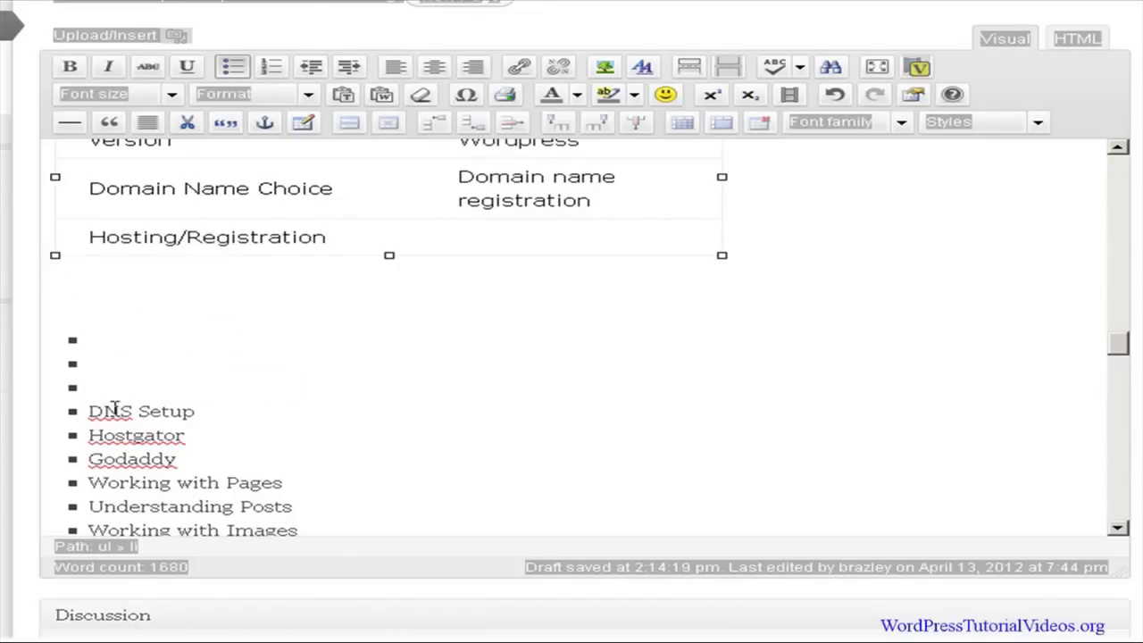
Move "DNS Setup" into the third row's second cell and delete the empty bullets above "Hostgator".
{"action": "left_click_drag", "start_coordinate": [89, 410], "coordinate": [578, 252]}
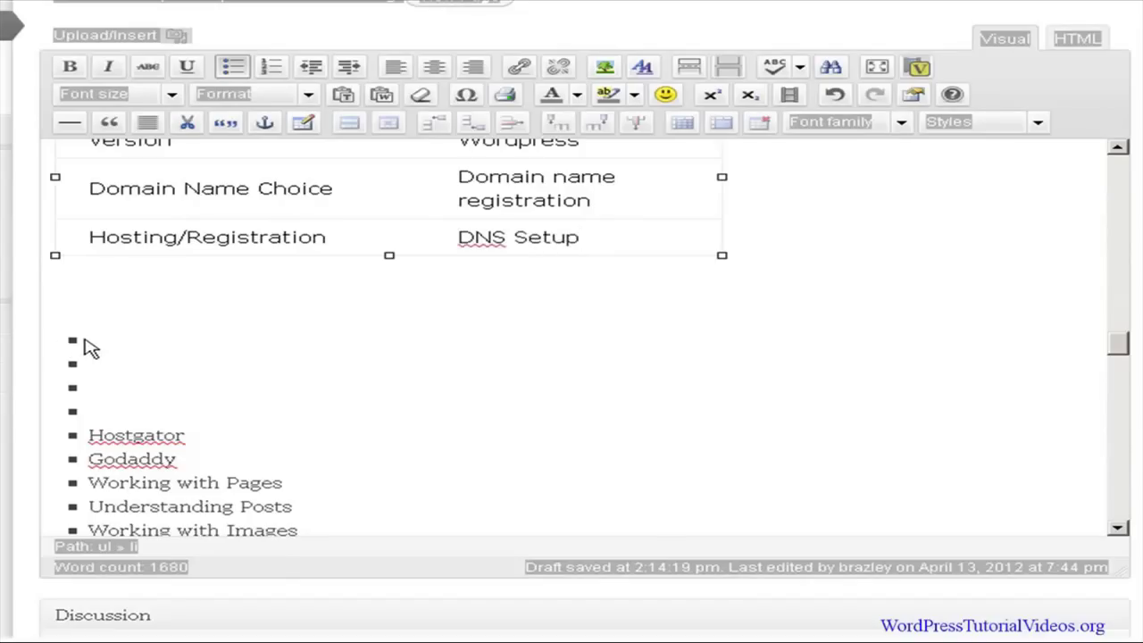
{"action": "left_click", "coordinate": [71, 349]}
{"action": "left_click", "coordinate": [82, 345]}
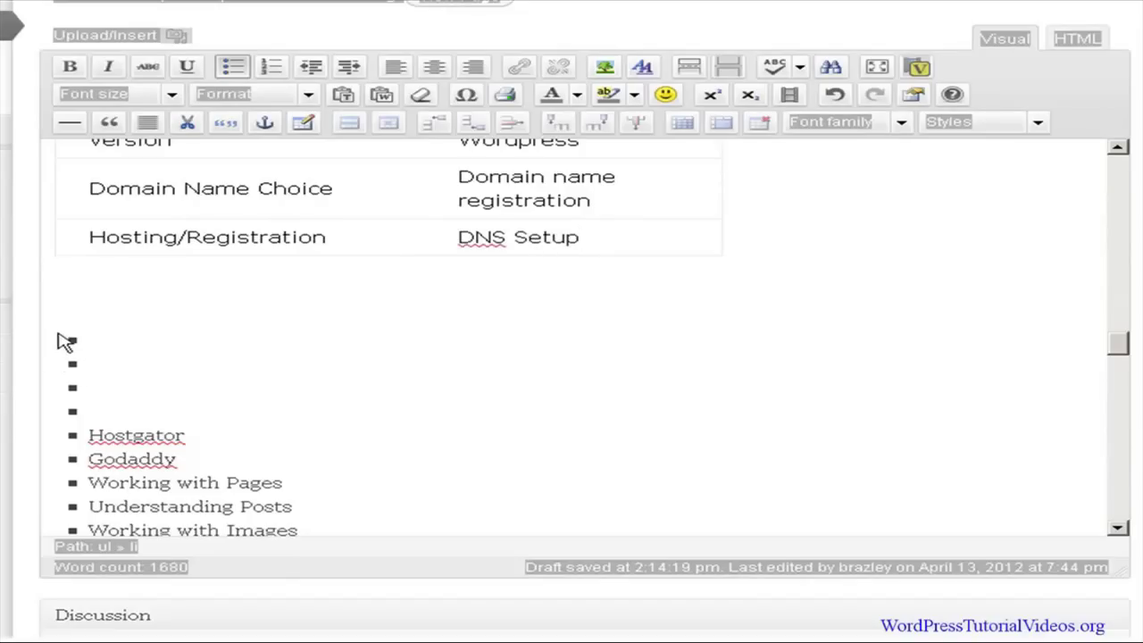
{"action": "key", "text": "BackSpace"}
{"action": "key", "text": "Delete"}
{"action": "key", "text": "Delete"}
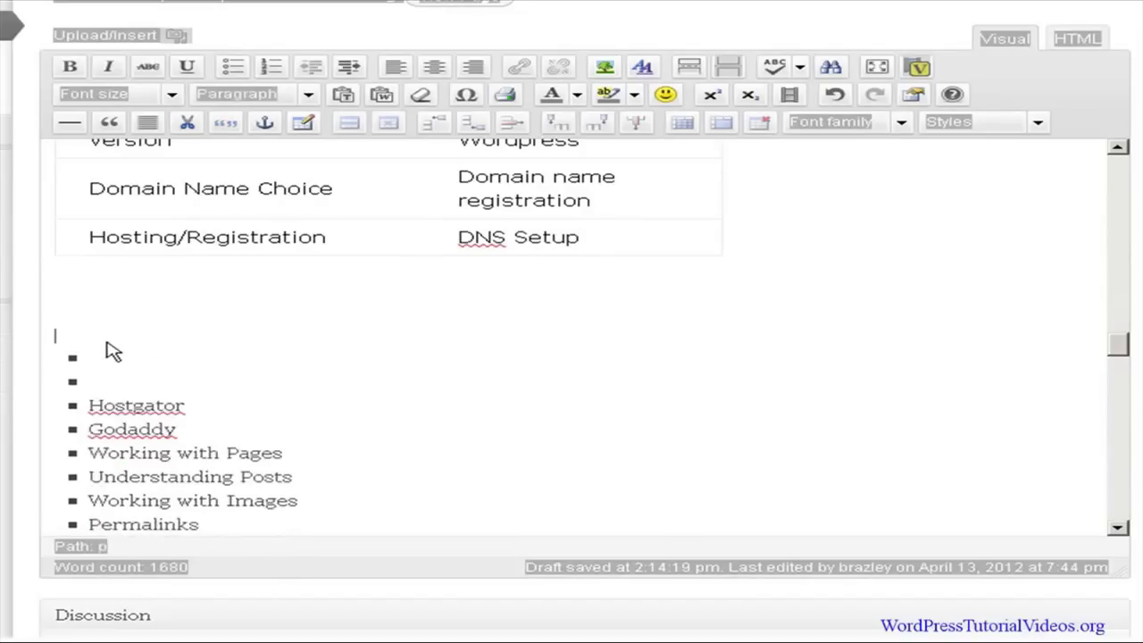
{"action": "key", "text": "Delete"}
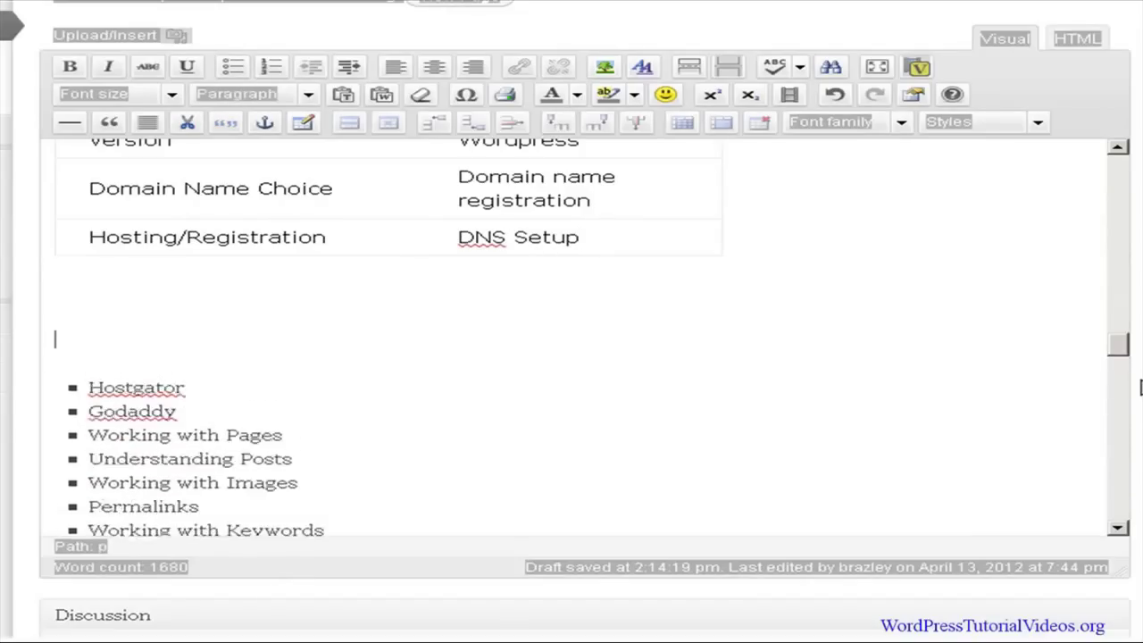
Widen the topics table to about 654 px so that each topic fits on one line.
{"action": "scroll", "coordinate": [1136, 383], "scroll_direction": "up", "scroll_amount": 2}
{"action": "scroll", "coordinate": [1130, 450], "scroll_direction": "up", "scroll_amount": 3}
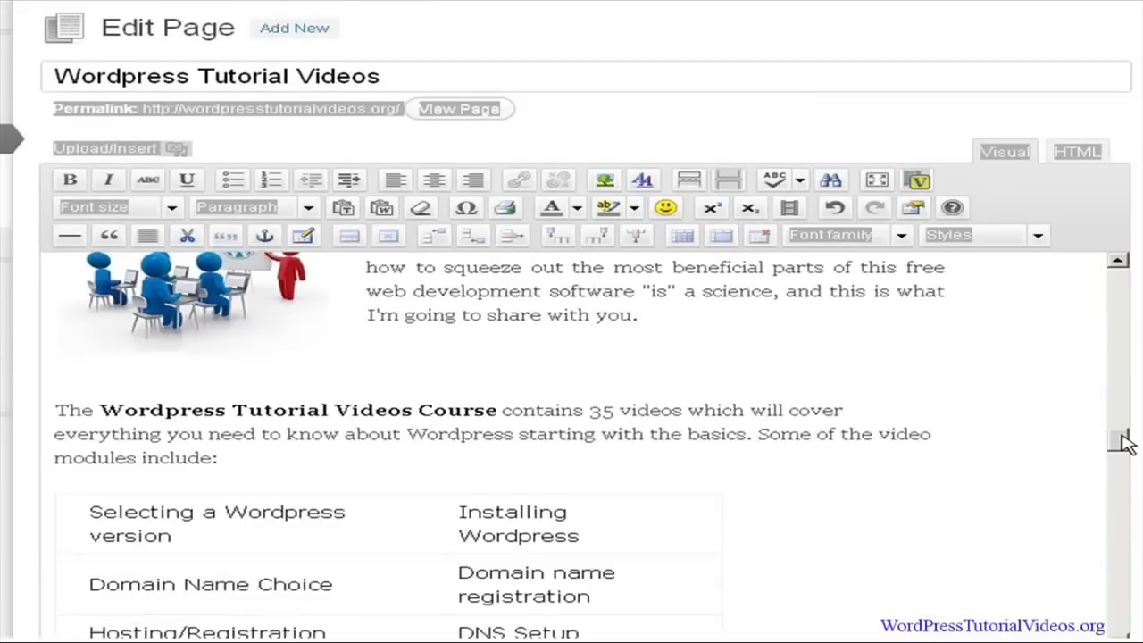
{"action": "scroll", "coordinate": [1128, 449], "scroll_direction": "down", "scroll_amount": 1}
{"action": "scroll", "coordinate": [1126, 449], "scroll_direction": "down", "scroll_amount": 2}
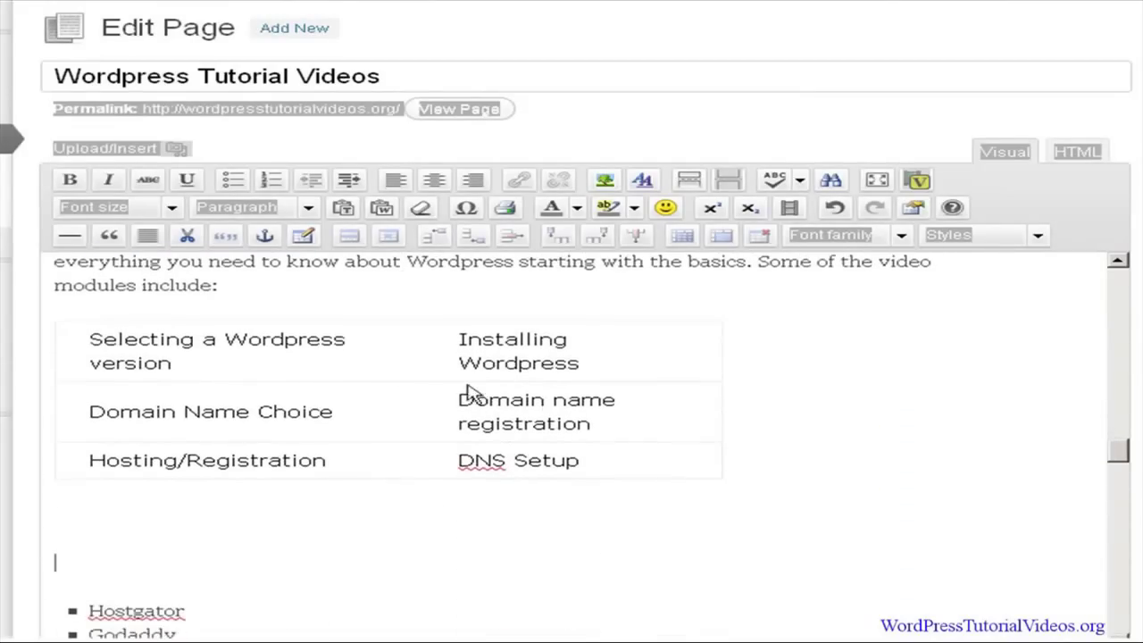
{"action": "left_click", "coordinate": [300, 410]}
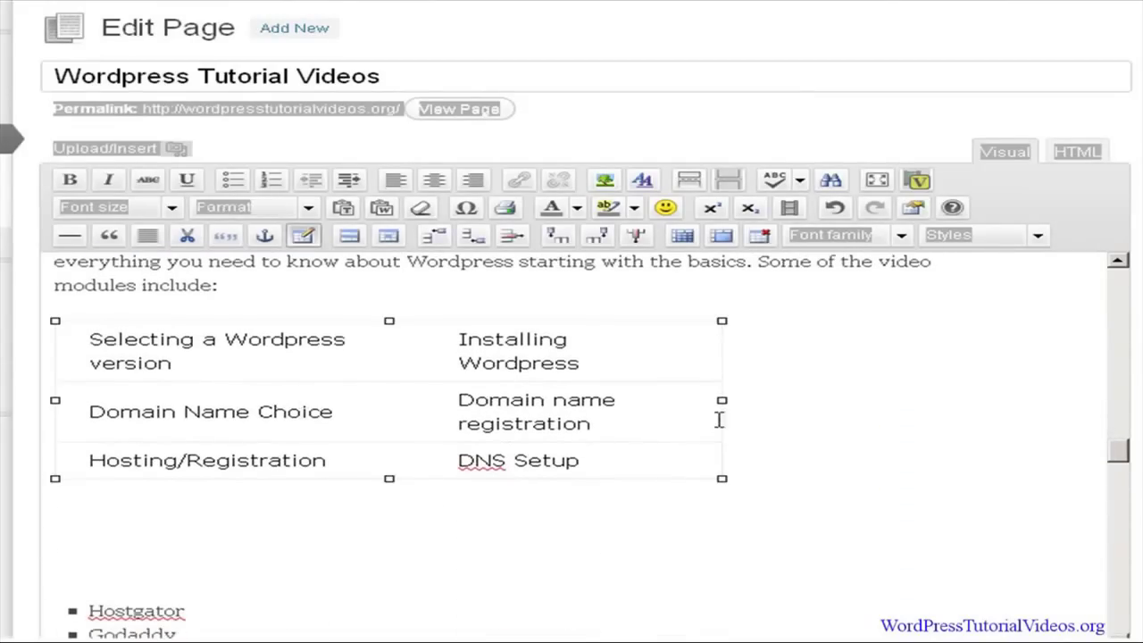
{"action": "left_click_drag", "start_coordinate": [721, 401], "coordinate": [861, 404]}
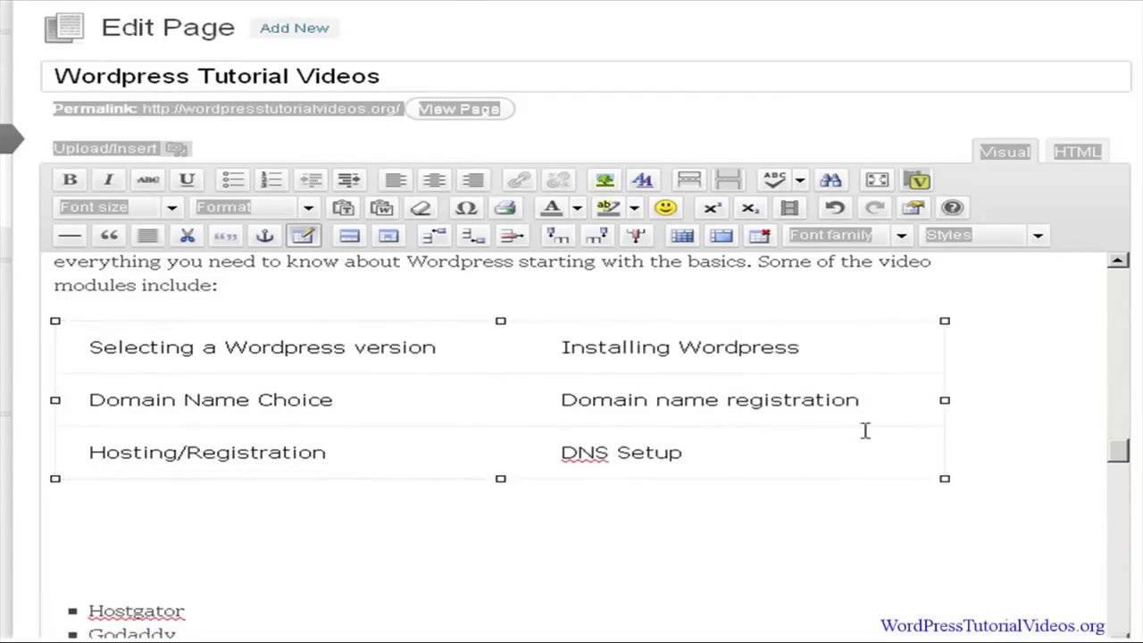
{"action": "left_click_drag", "start_coordinate": [942, 401], "coordinate": [964, 408]}
Number the topics in the table's first column "1.", "2.", "3." and those in the second column "4", "5", "6".
{"action": "type", "text": "1. "}
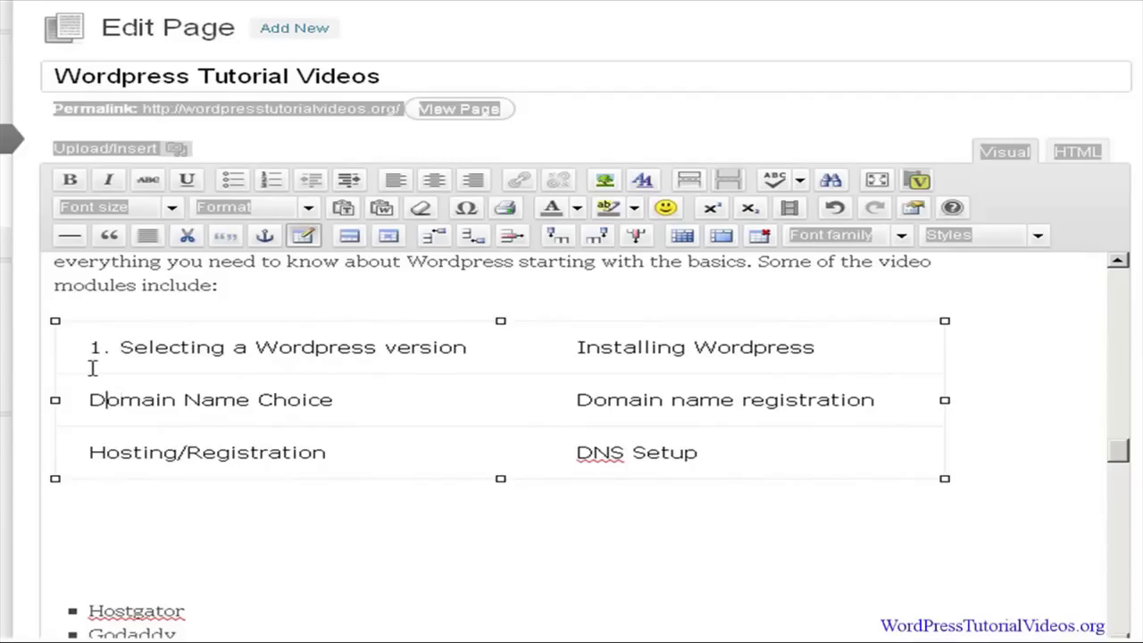
{"action": "type", "text": "2. "}
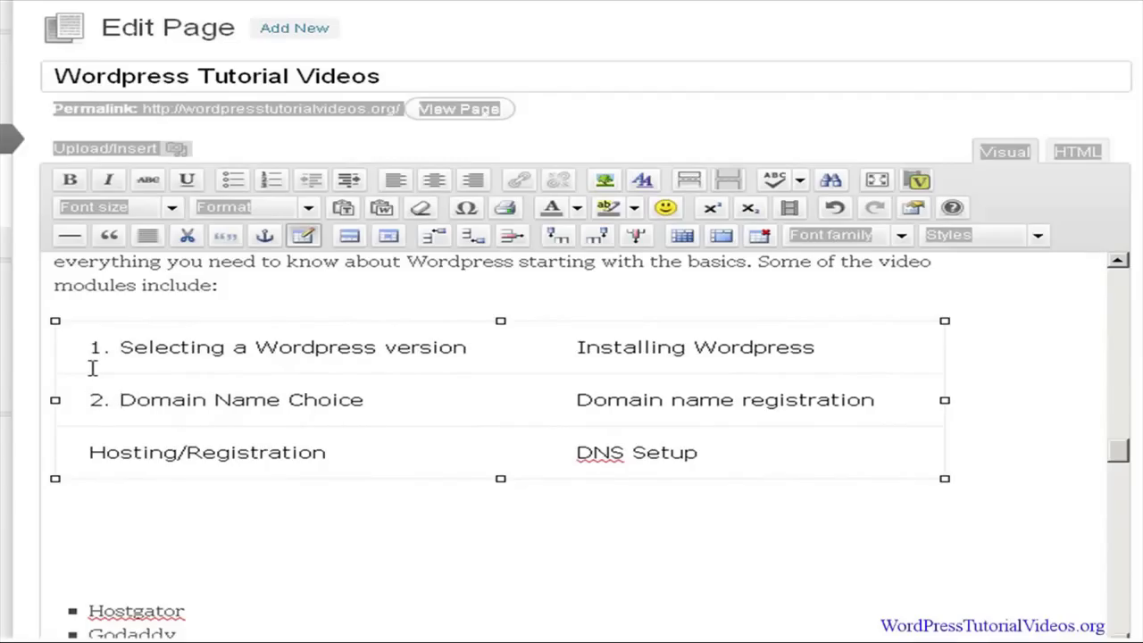
{"action": "type", "text": "3. "}
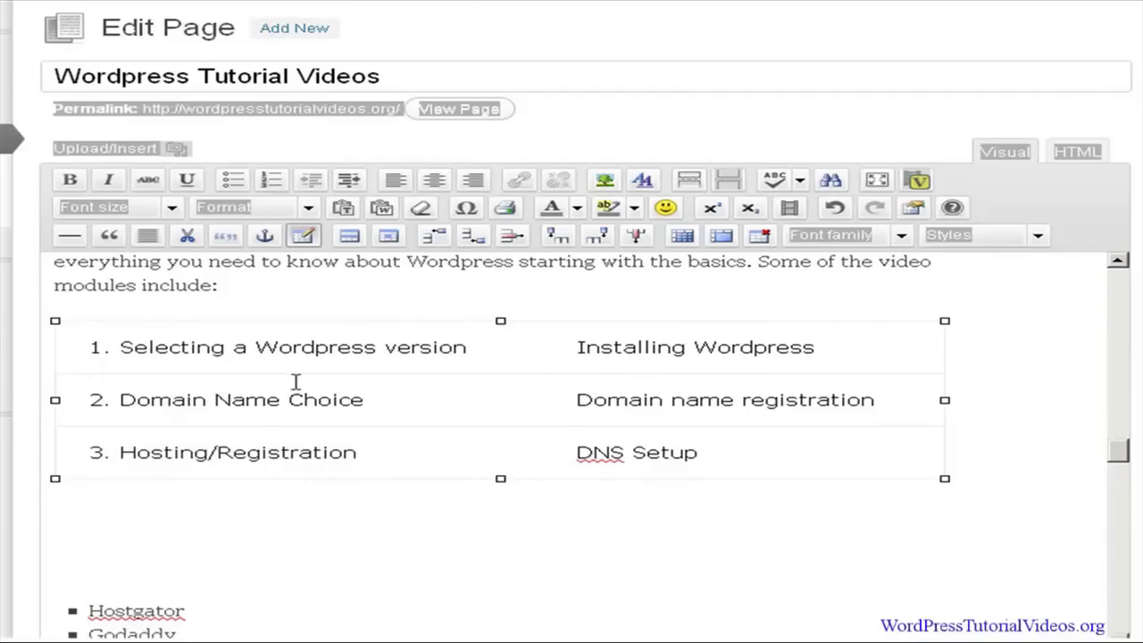
{"action": "type", "text": "4 "}
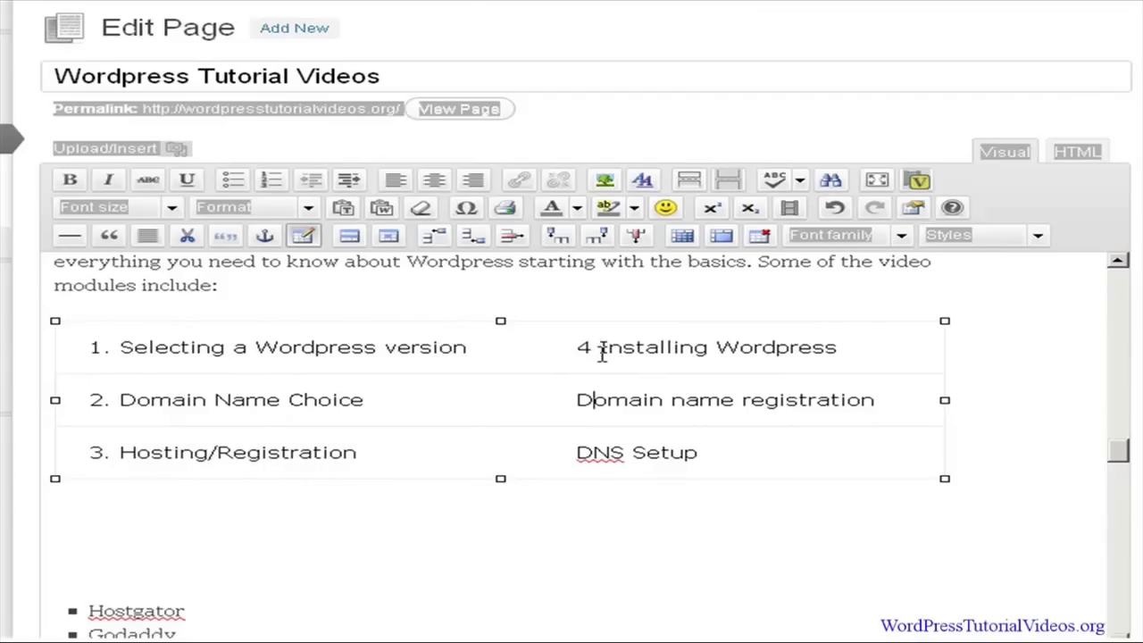
{"action": "type", "text": "5 "}
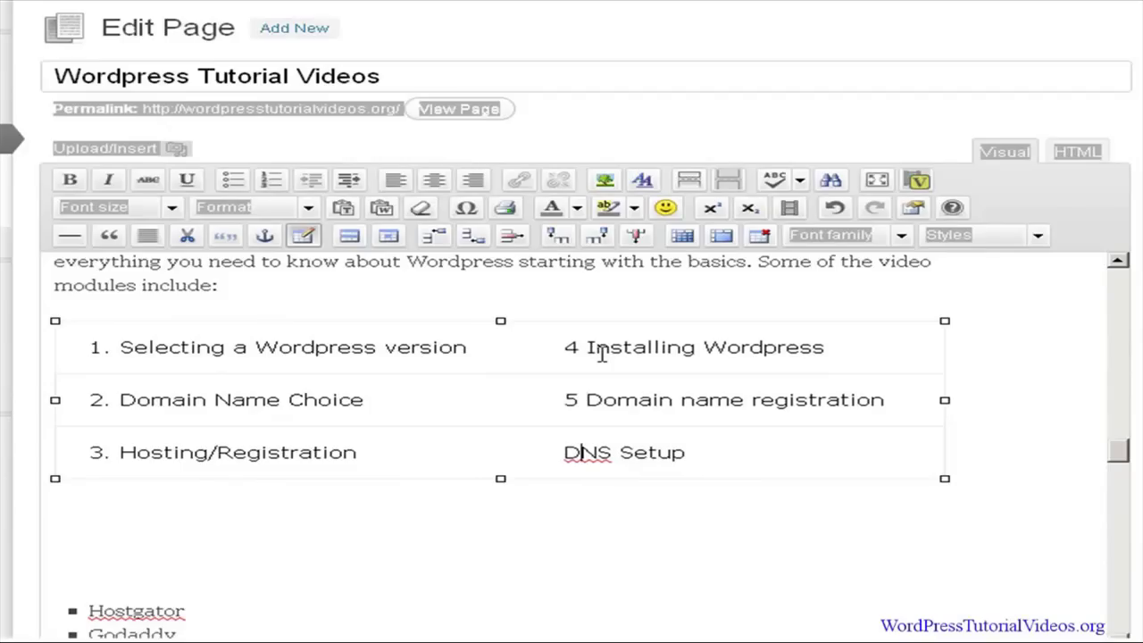
{"action": "type", "text": "6"}
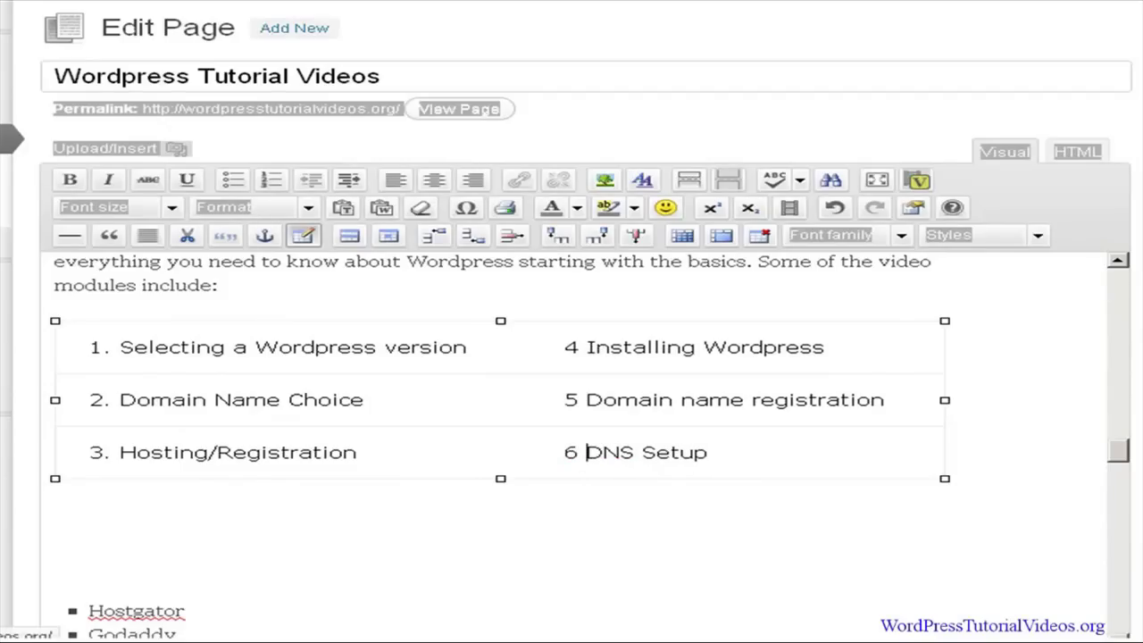
Open the page on the website and check the numbered table and the remaining bulleted list.
{"action": "left_click", "coordinate": [694, 63]}
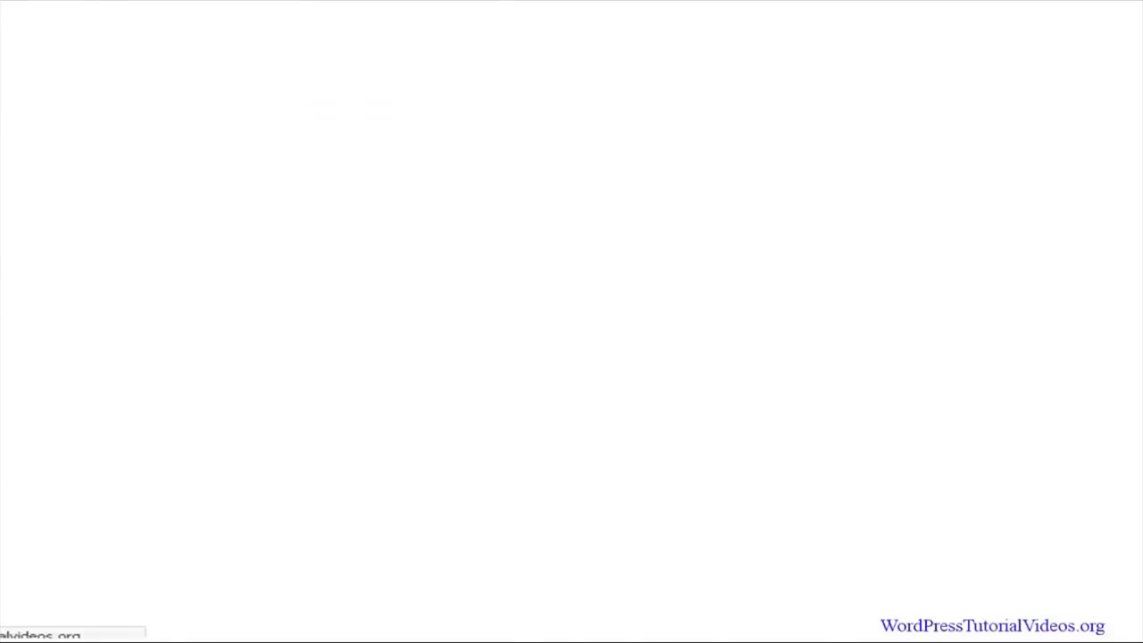
{"action": "scroll", "coordinate": [571, 357], "scroll_direction": "down", "scroll_amount": 15}
{"action": "scroll", "coordinate": [571, 357], "scroll_direction": "down", "scroll_amount": 15}
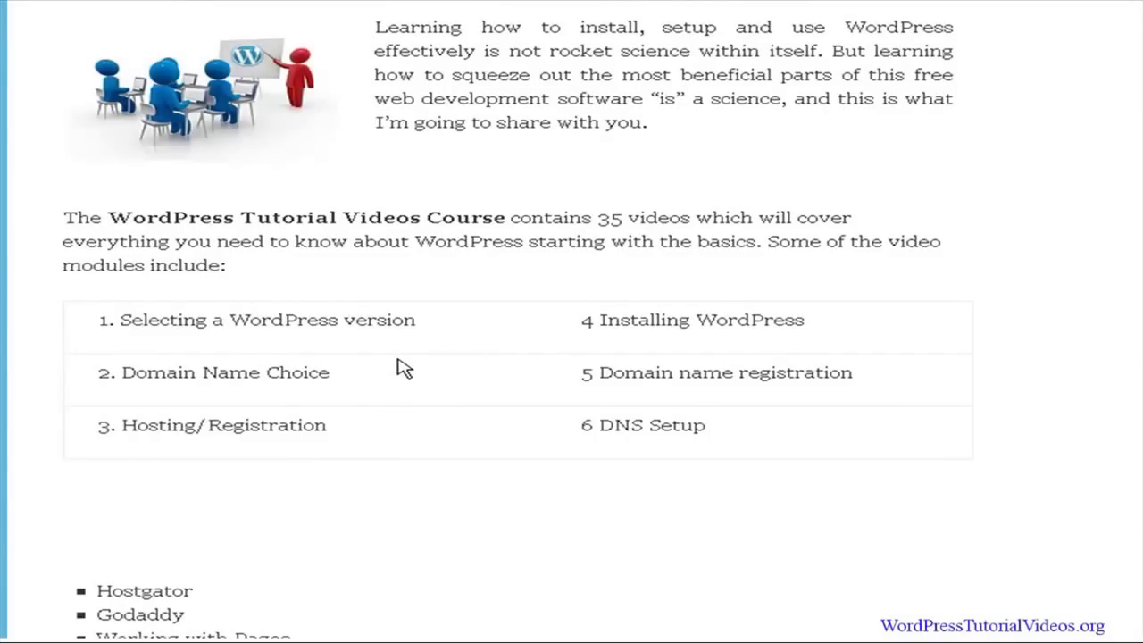
{"action": "scroll", "coordinate": [402, 370], "scroll_direction": "down", "scroll_amount": 4}
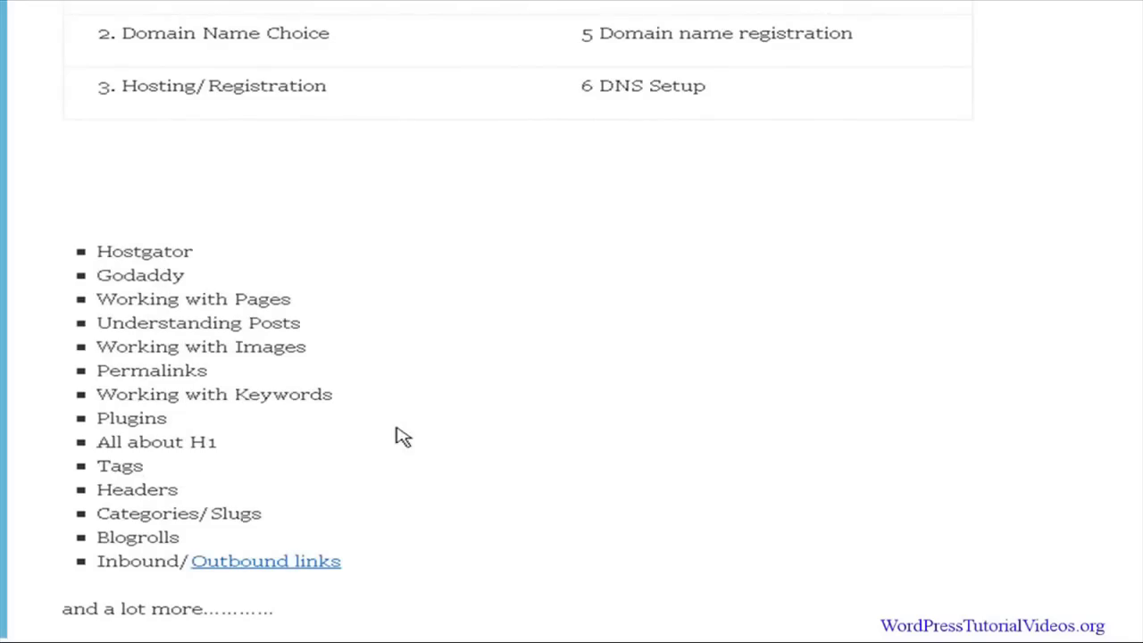
{"action": "scroll", "coordinate": [254, 476], "scroll_direction": "up", "scroll_amount": 4}
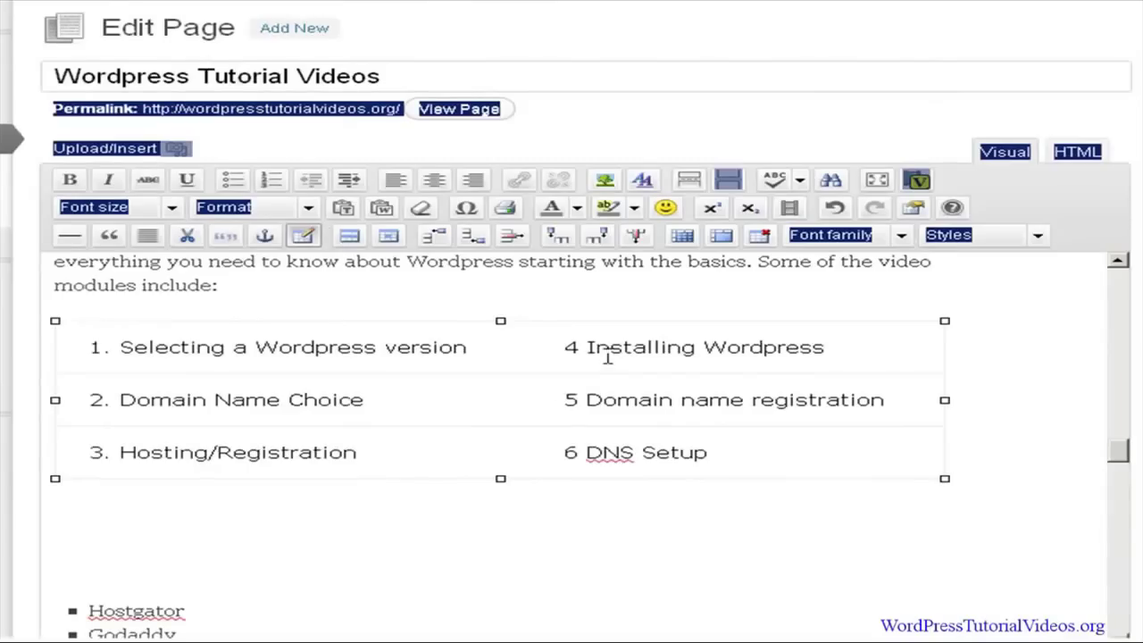
Look at the page content's HTML source and return to the visual editor.
{"action": "left_click", "coordinate": [522, 388]}
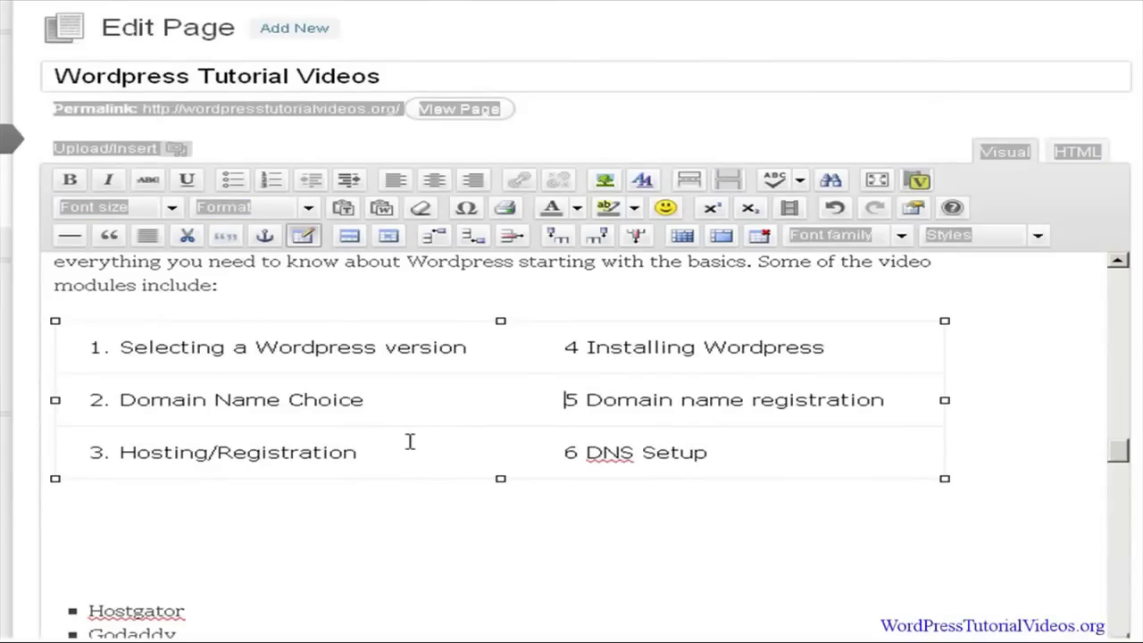
{"action": "left_click", "coordinate": [500, 513]}
{"action": "left_click", "coordinate": [449, 404]}
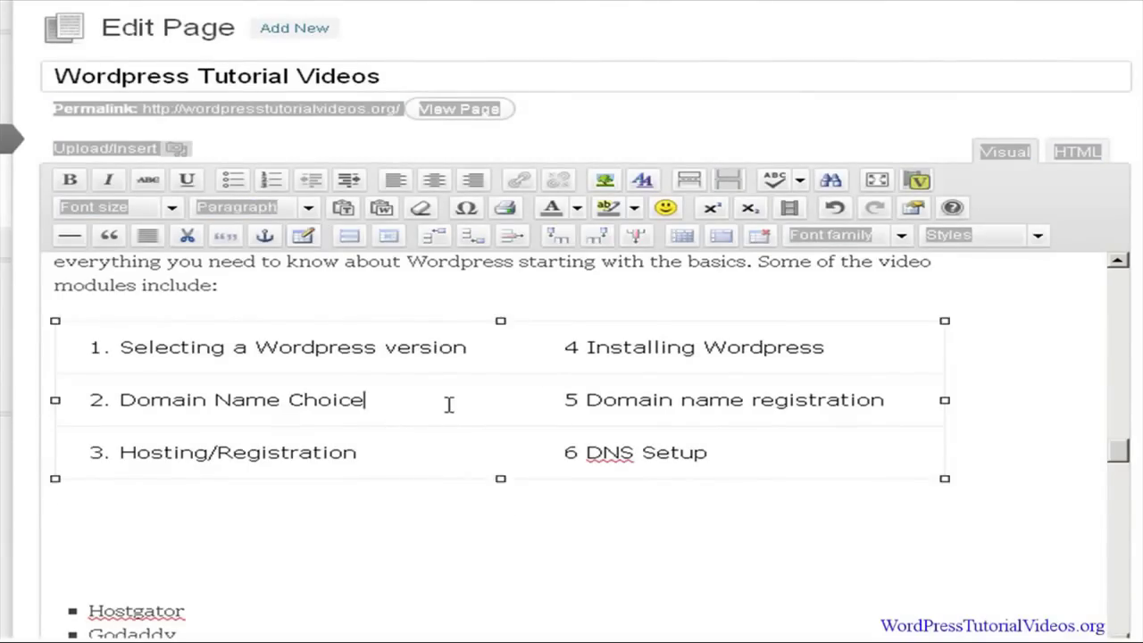
{"action": "left_click", "coordinate": [316, 385]}
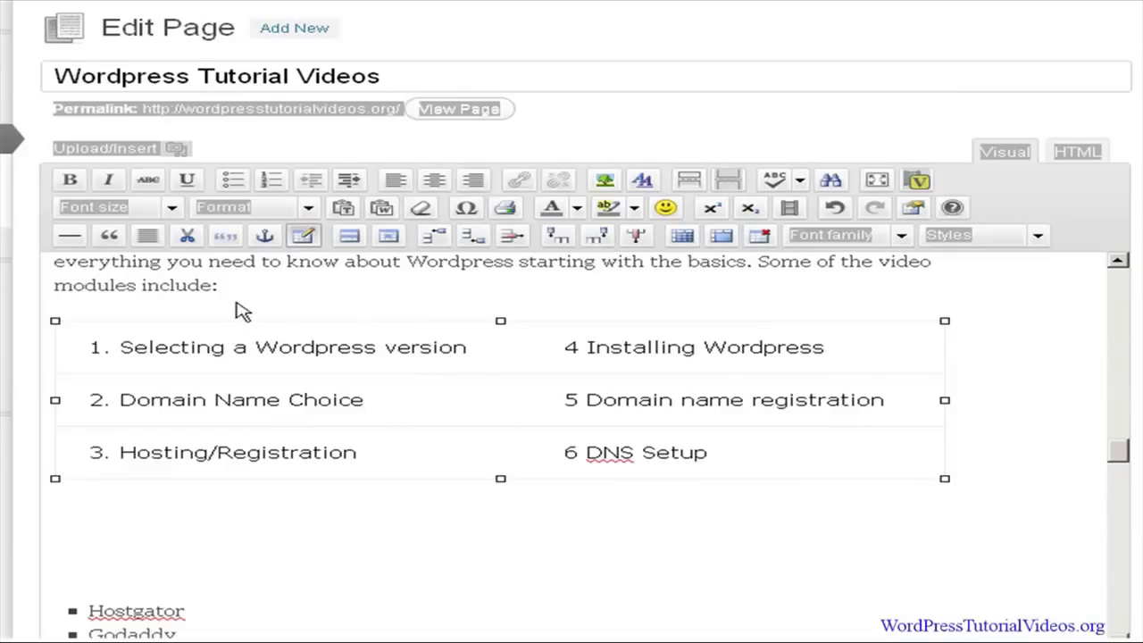
{"action": "double_click", "coordinate": [1090, 154]}
{"action": "left_click", "coordinate": [1094, 154]}
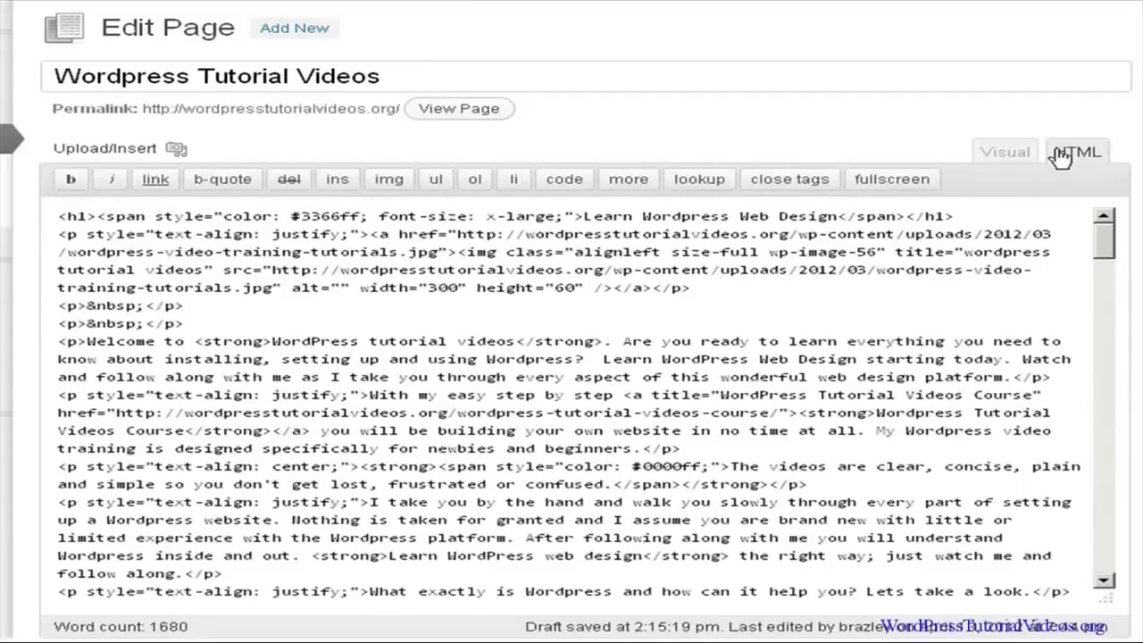
{"action": "left_click", "coordinate": [1006, 156]}
Clear the border value in the table's properties, update the table, and check it on the website page.
{"action": "left_click", "coordinate": [396, 450]}
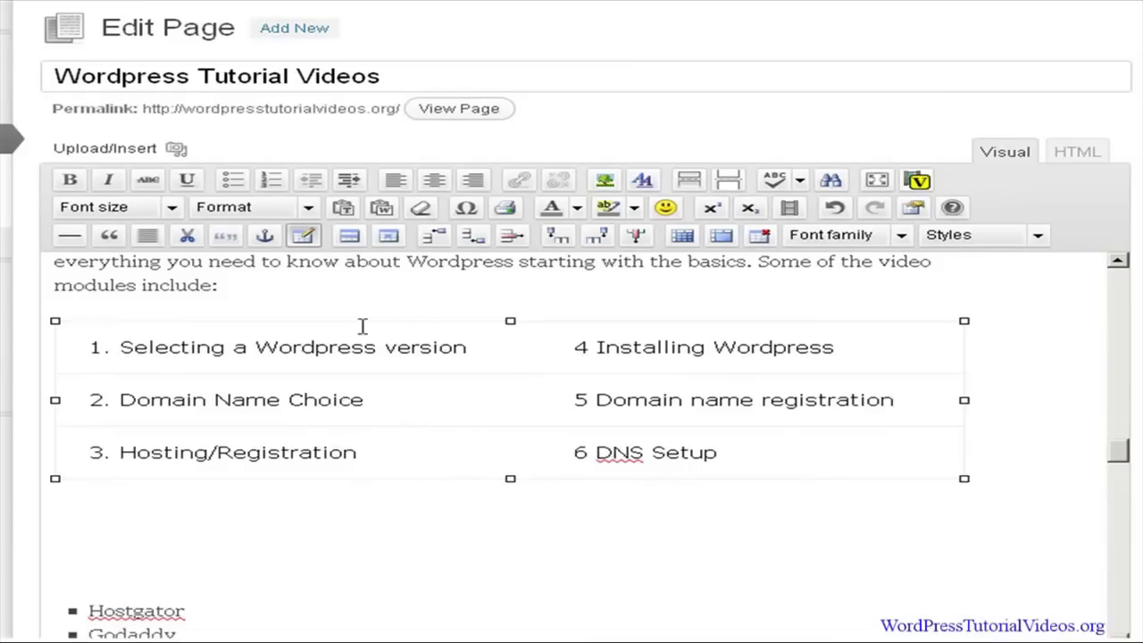
{"action": "left_click", "coordinate": [304, 236]}
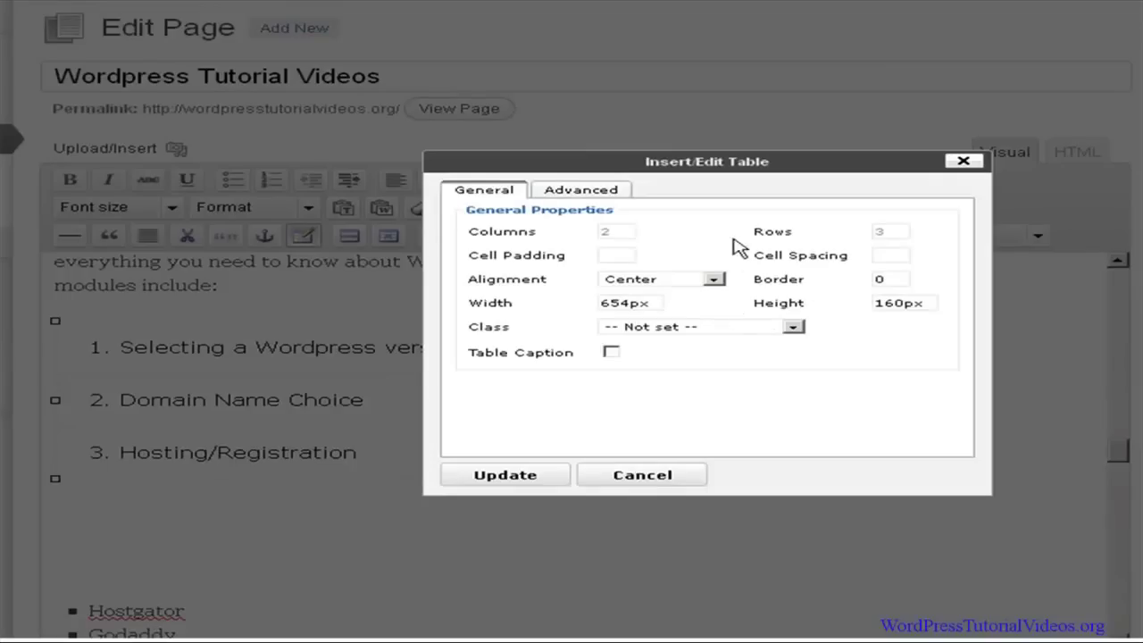
{"action": "left_click_drag", "start_coordinate": [898, 280], "coordinate": [794, 288]}
{"action": "key", "text": "BackSpace"}
{"action": "left_click", "coordinate": [525, 477]}
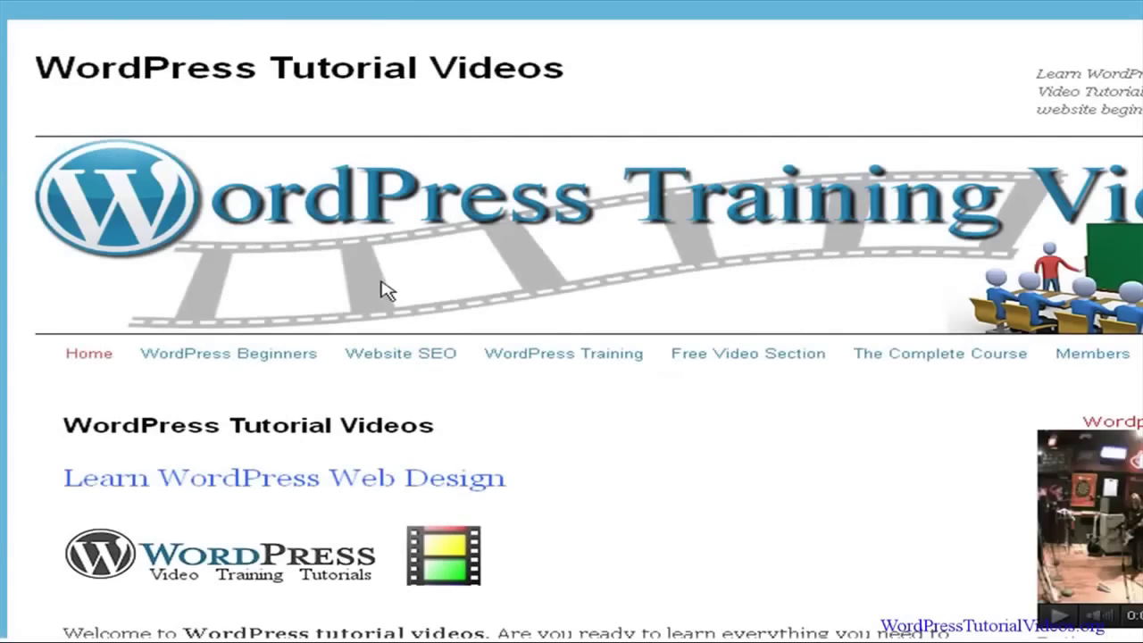
{"action": "scroll", "coordinate": [383, 289], "scroll_direction": "down", "scroll_amount": 12}
{"action": "scroll", "coordinate": [571, 322], "scroll_direction": "down", "scroll_amount": 15}
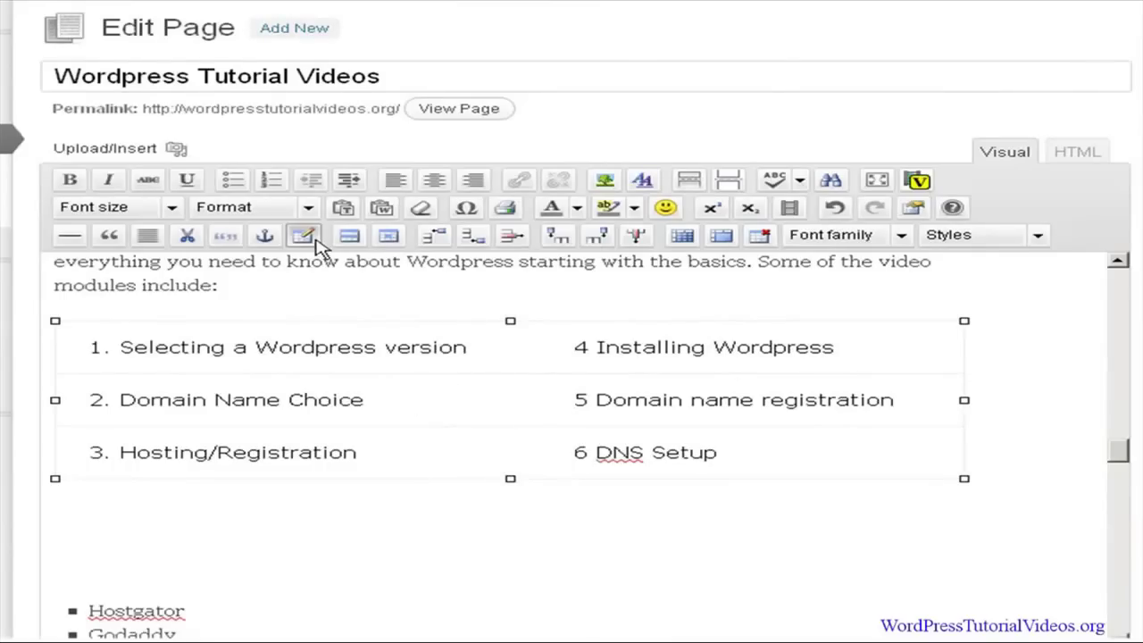
Set the cell border color to #ffffff and apply it to all cells in the table.
{"action": "left_click", "coordinate": [388, 237]}
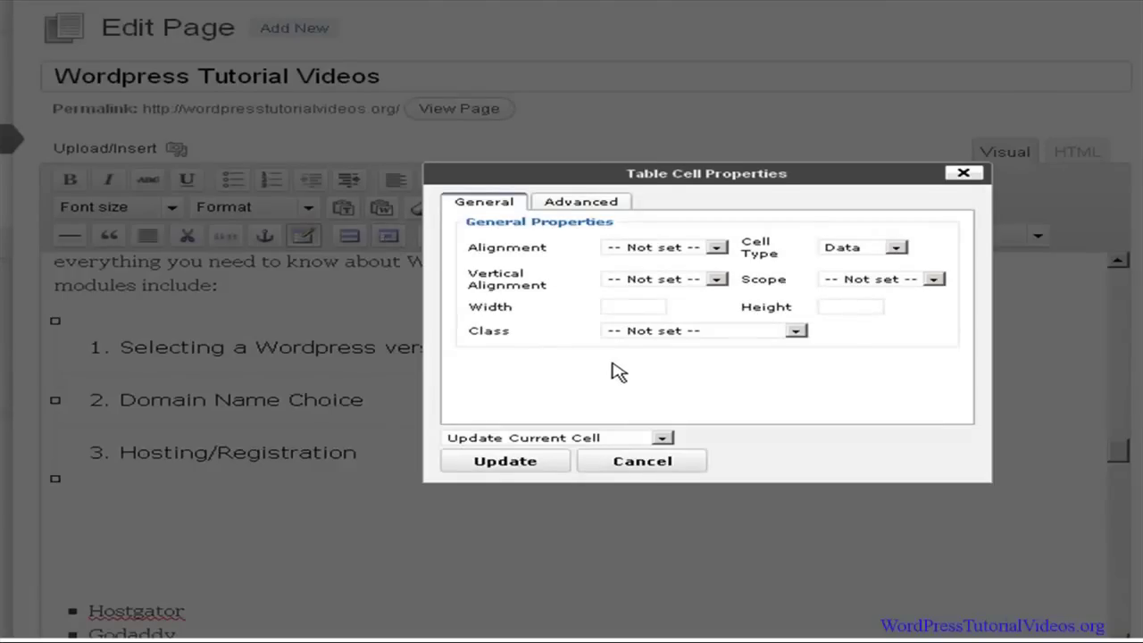
{"action": "left_click", "coordinate": [585, 203]}
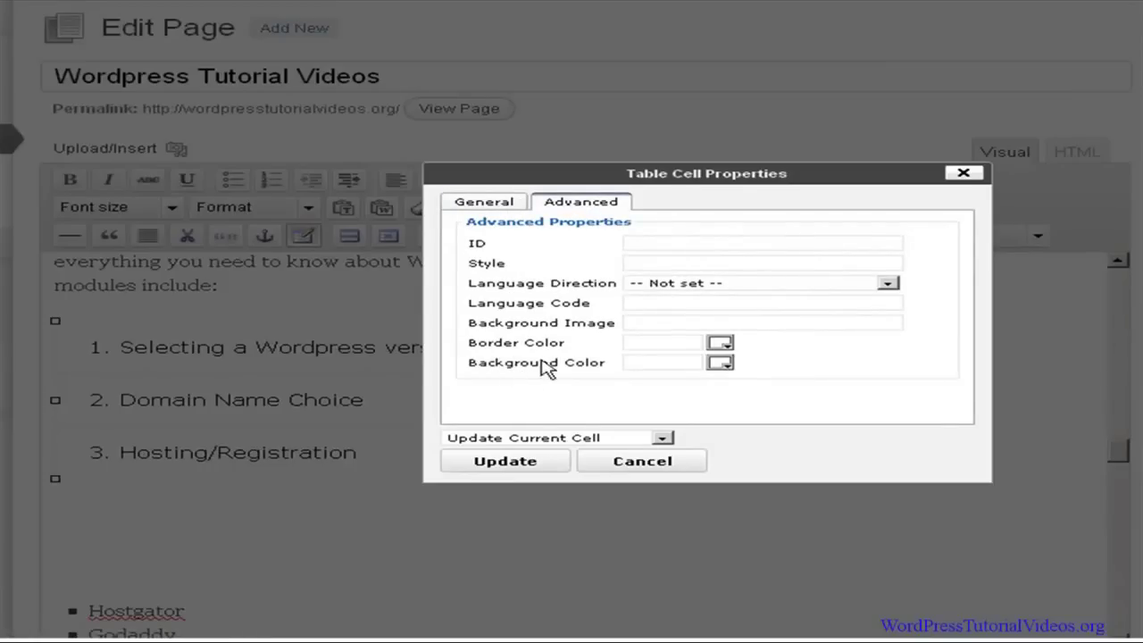
{"action": "left_click", "coordinate": [723, 345]}
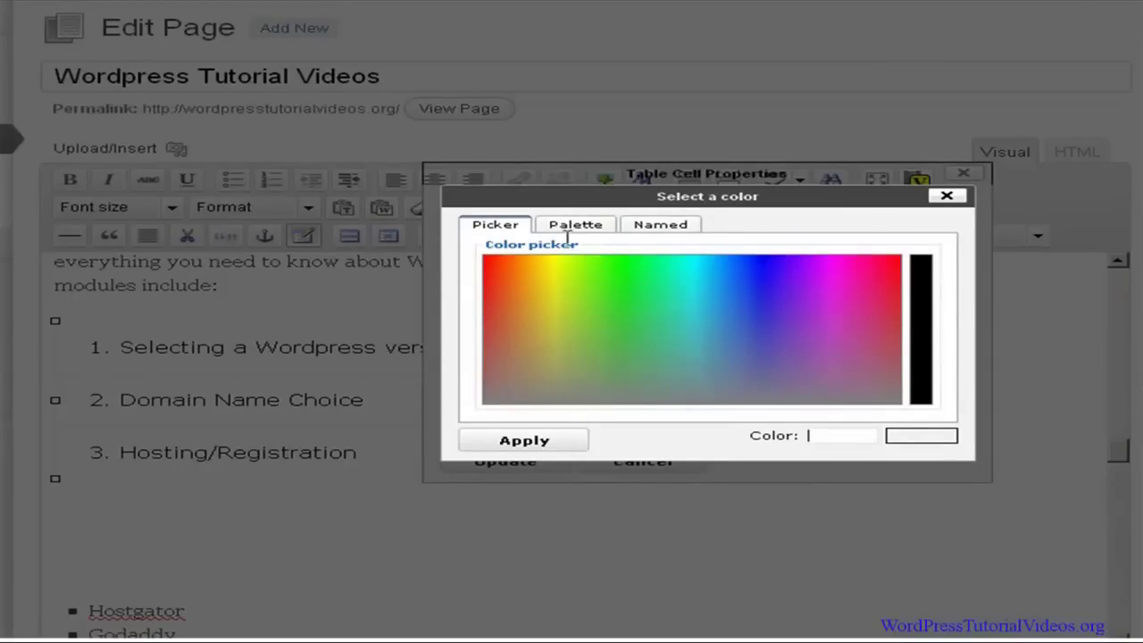
{"action": "left_click", "coordinate": [571, 231]}
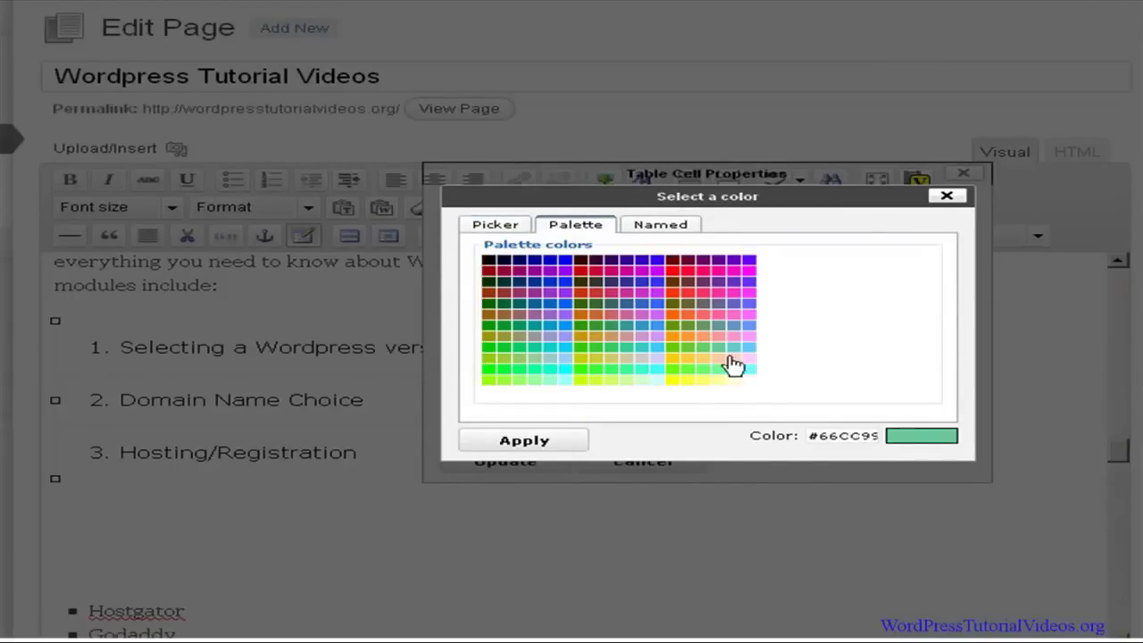
{"action": "left_click", "coordinate": [753, 380]}
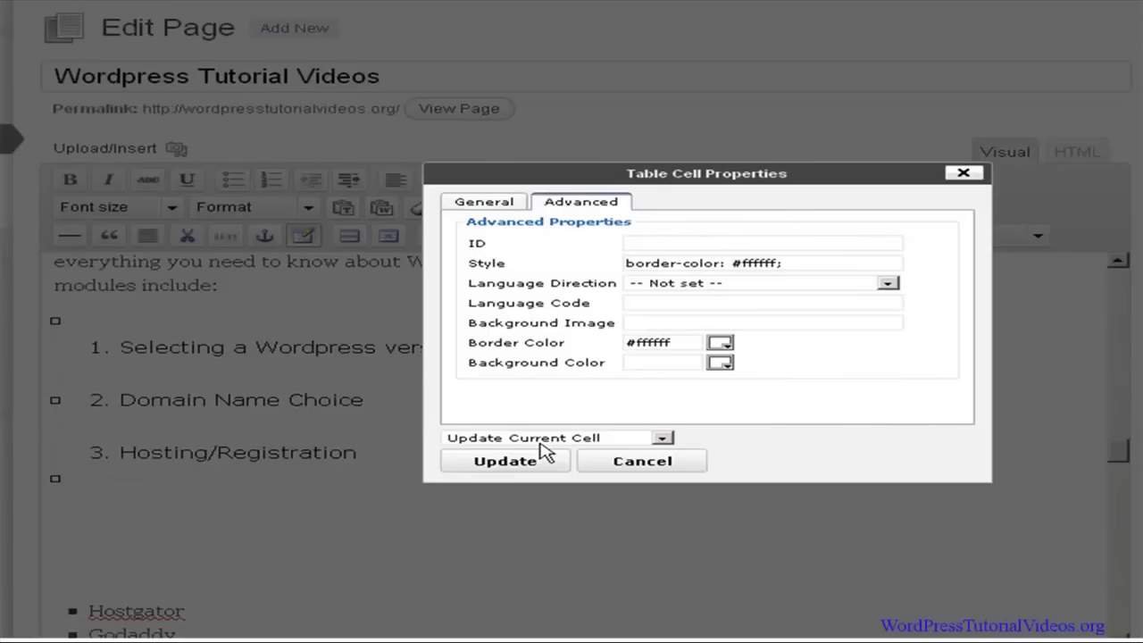
{"action": "left_click", "coordinate": [661, 438]}
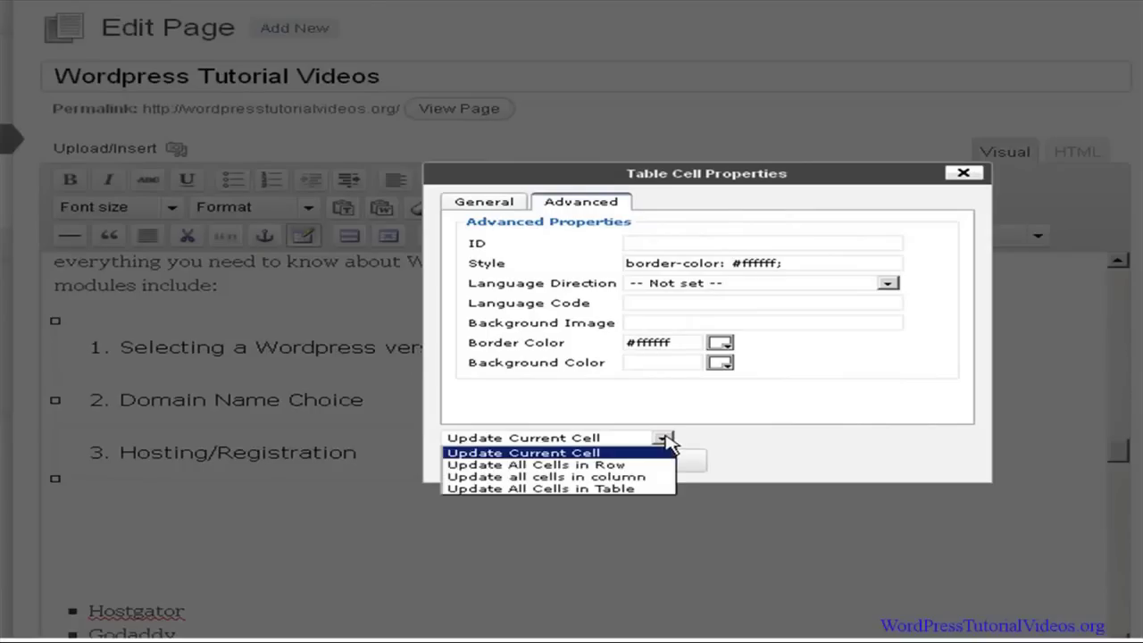
{"action": "left_click", "coordinate": [581, 490]}
{"action": "left_click", "coordinate": [523, 459]}
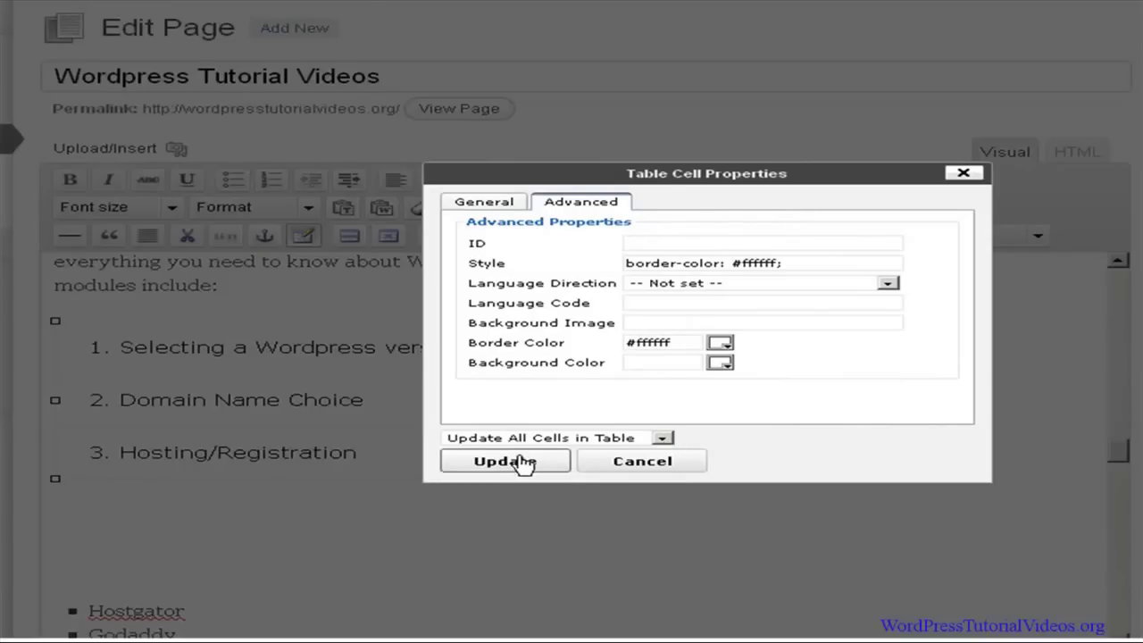
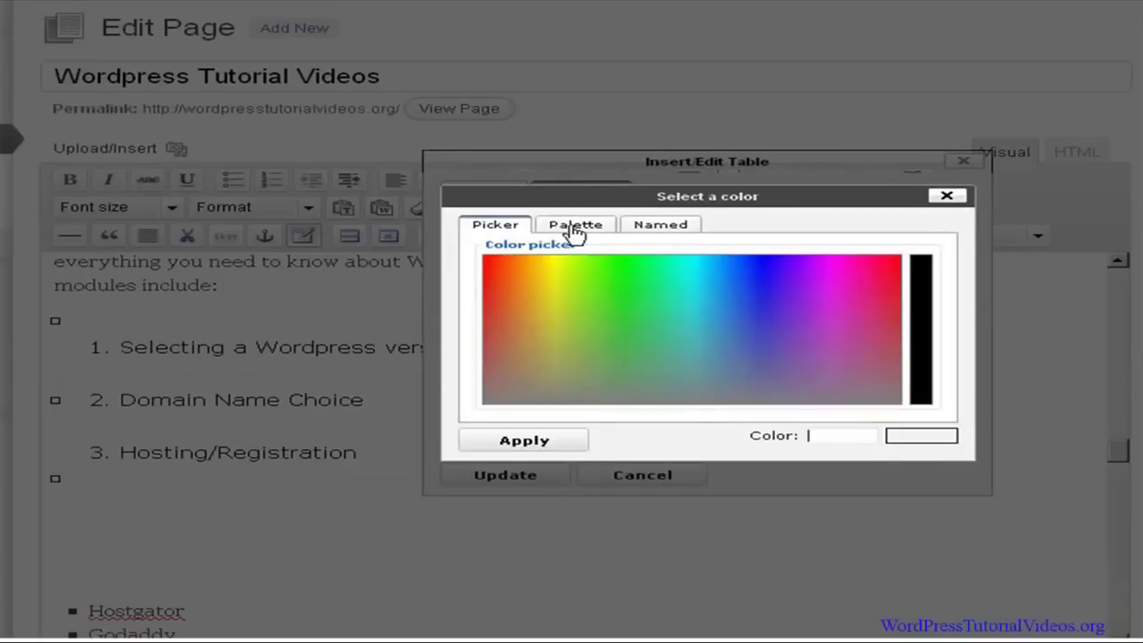
Set the table's background color to #33CCFF, update the table, and check its appearance on the website page.
{"action": "left_click", "coordinate": [575, 228]}
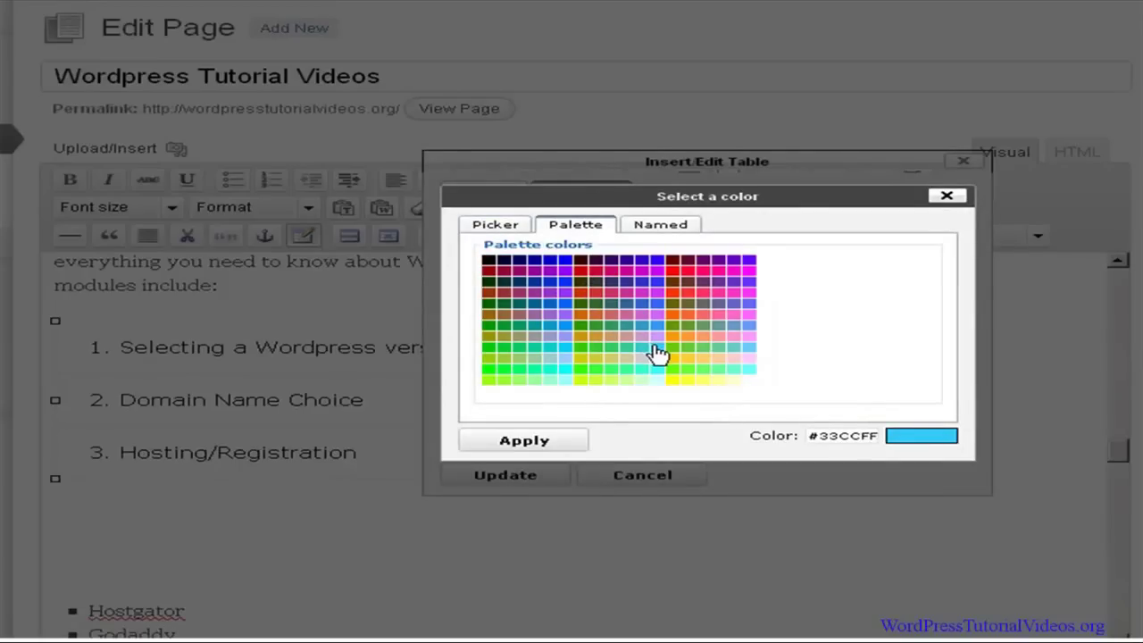
{"action": "left_click", "coordinate": [656, 354]}
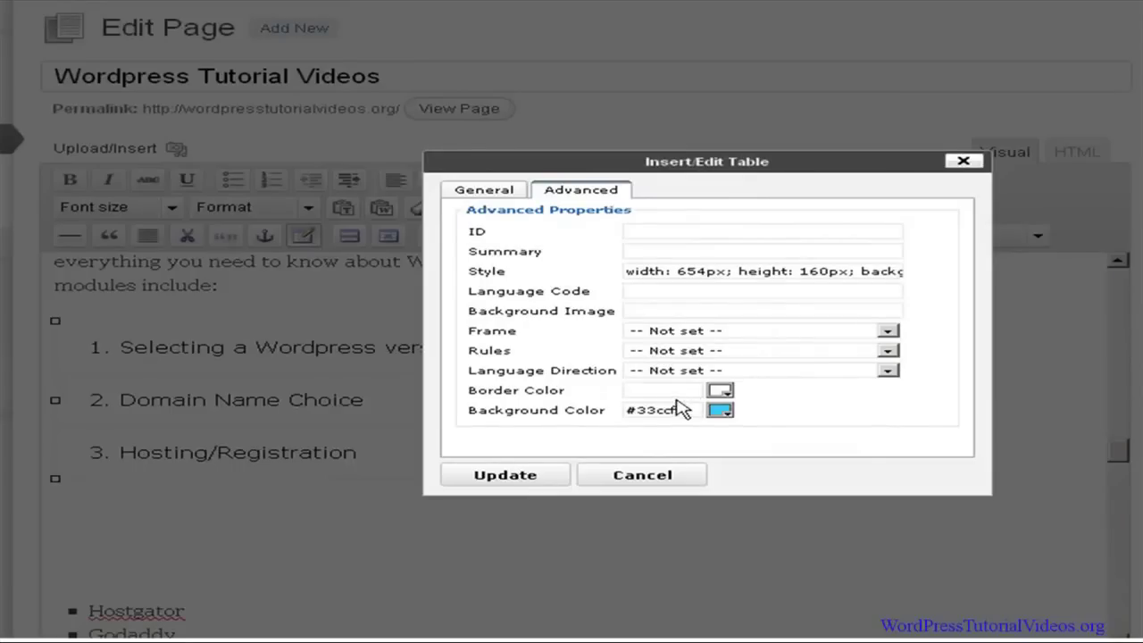
{"action": "left_click", "coordinate": [548, 476]}
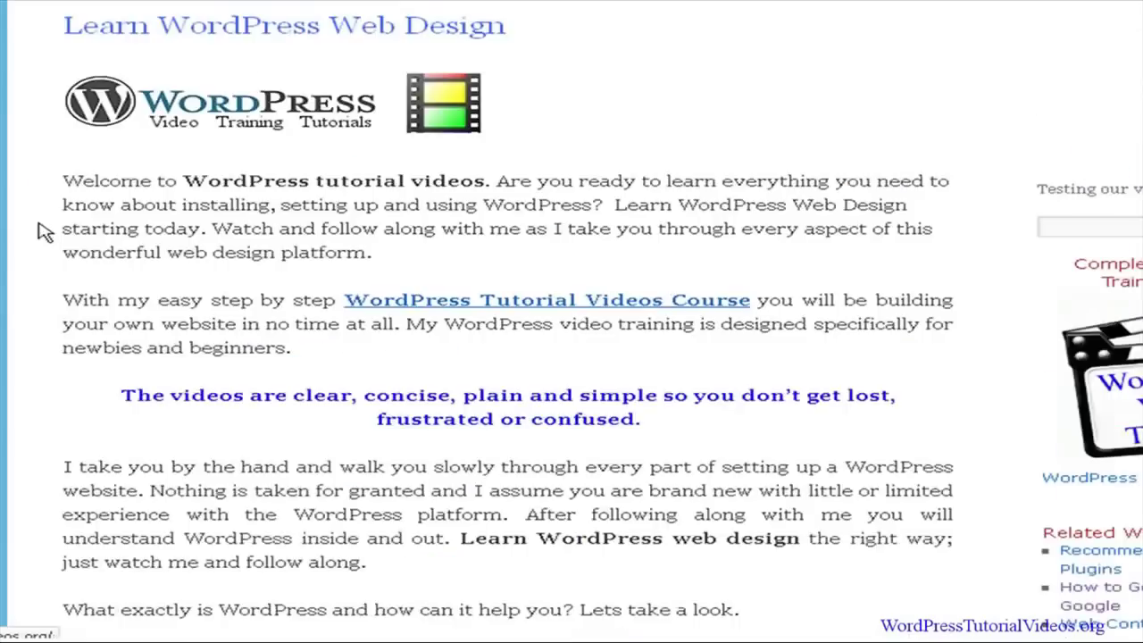
{"action": "scroll", "coordinate": [509, 357], "scroll_direction": "down", "scroll_amount": 10}
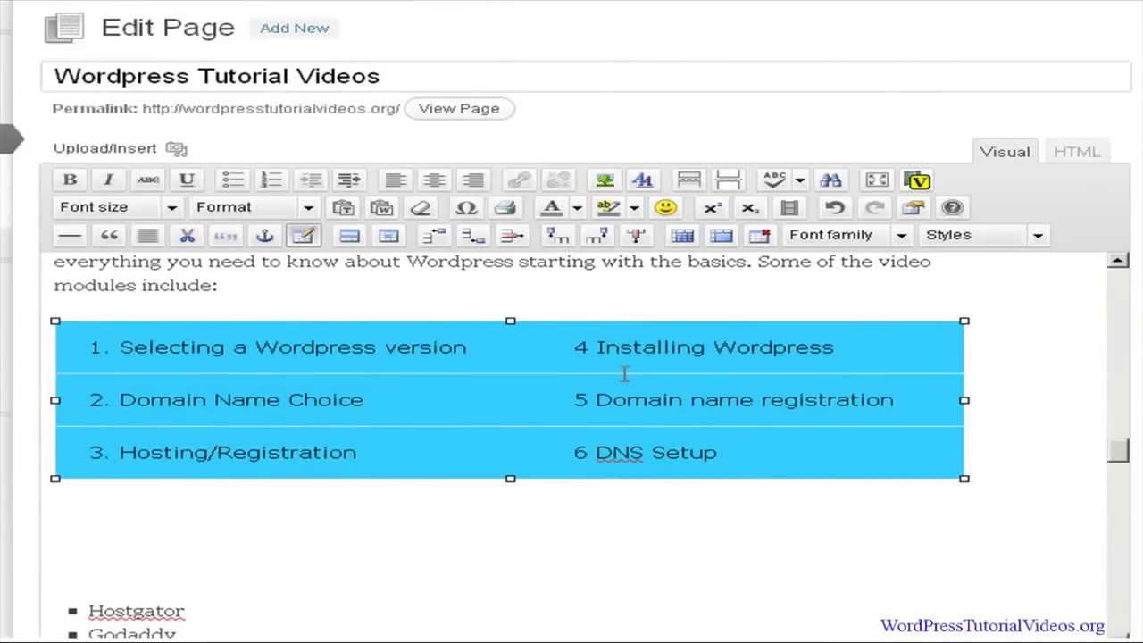
Insert a third column after the table's second column and enter 7.seven in its first row and 8 in its second row.
{"action": "left_click", "coordinate": [902, 456]}
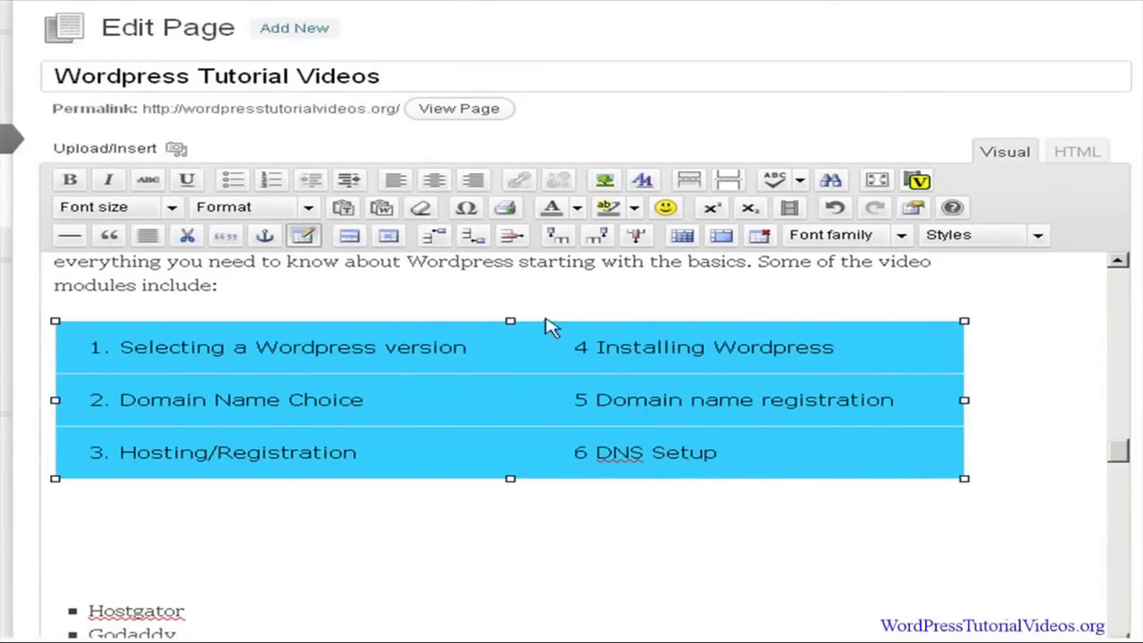
{"action": "left_click", "coordinate": [598, 237]}
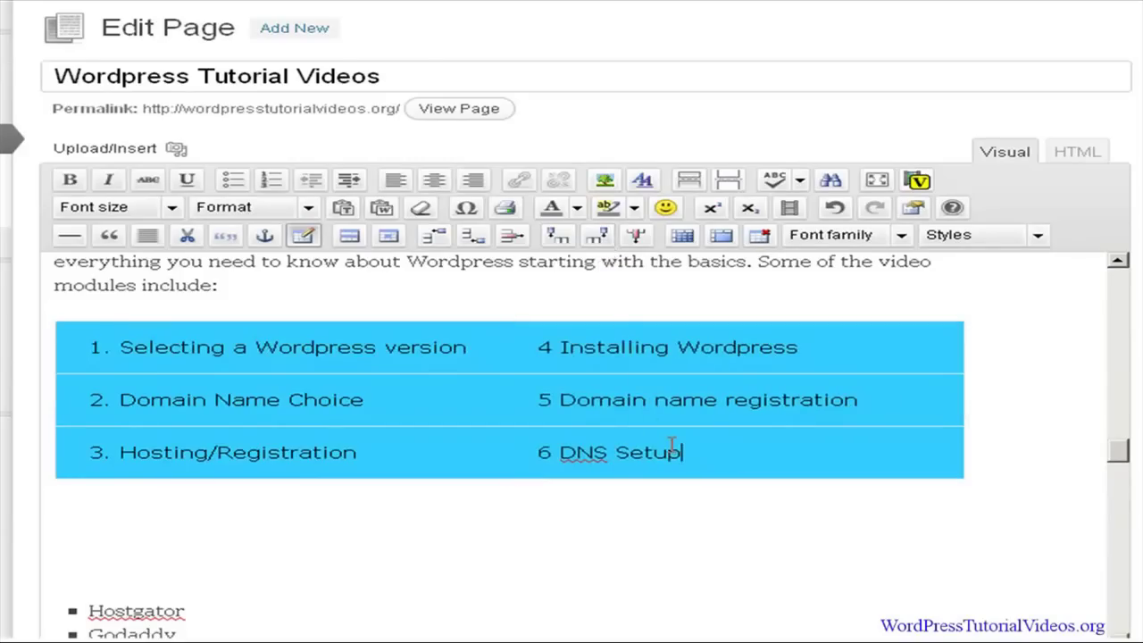
{"action": "left_click", "coordinate": [919, 354]}
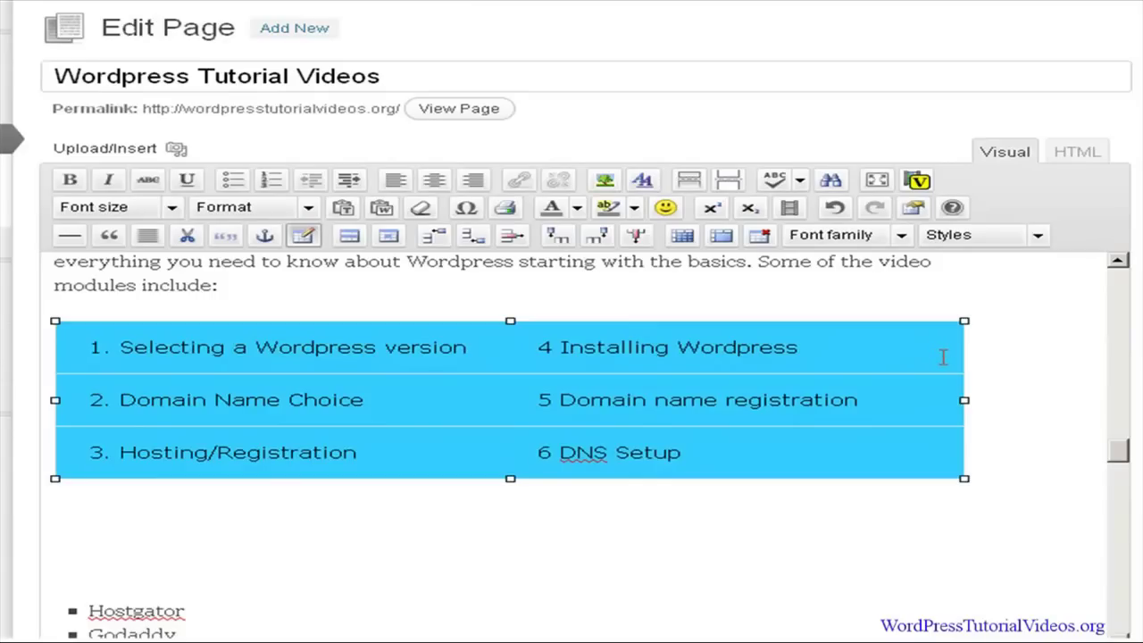
{"action": "type", "text": "7.seven"}
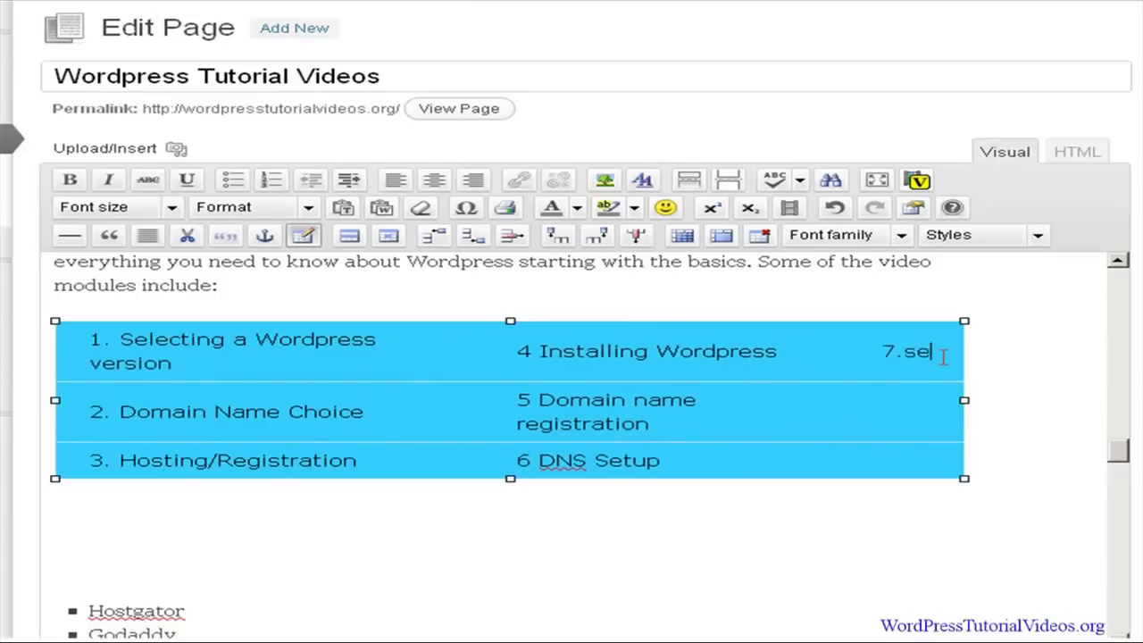
{"action": "left_click", "coordinate": [915, 416]}
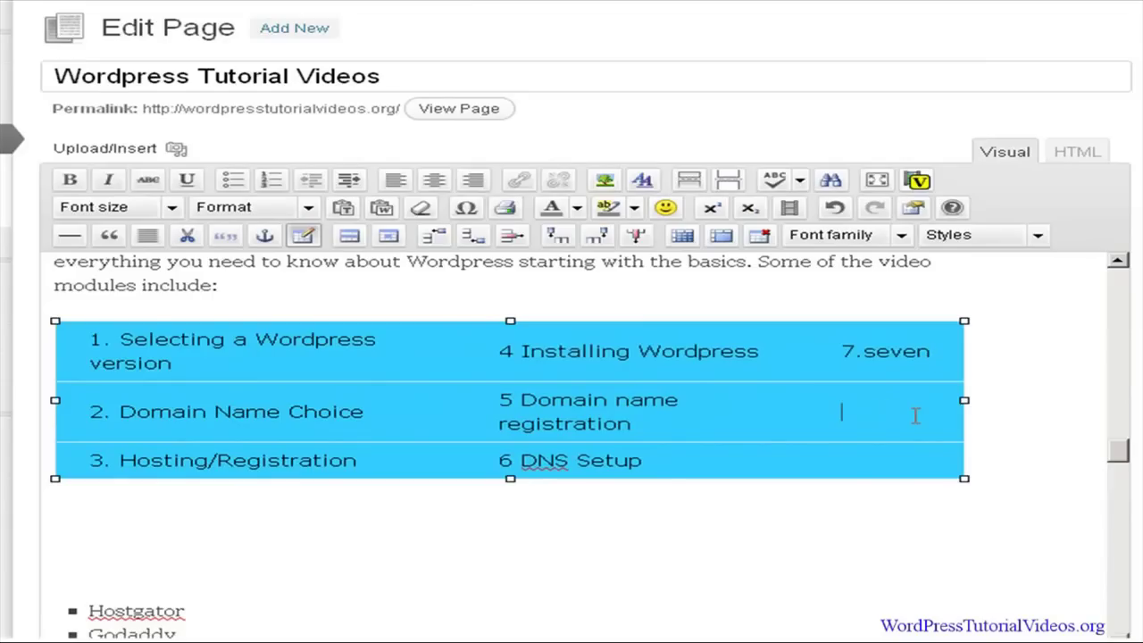
{"action": "type", "text": "8"}
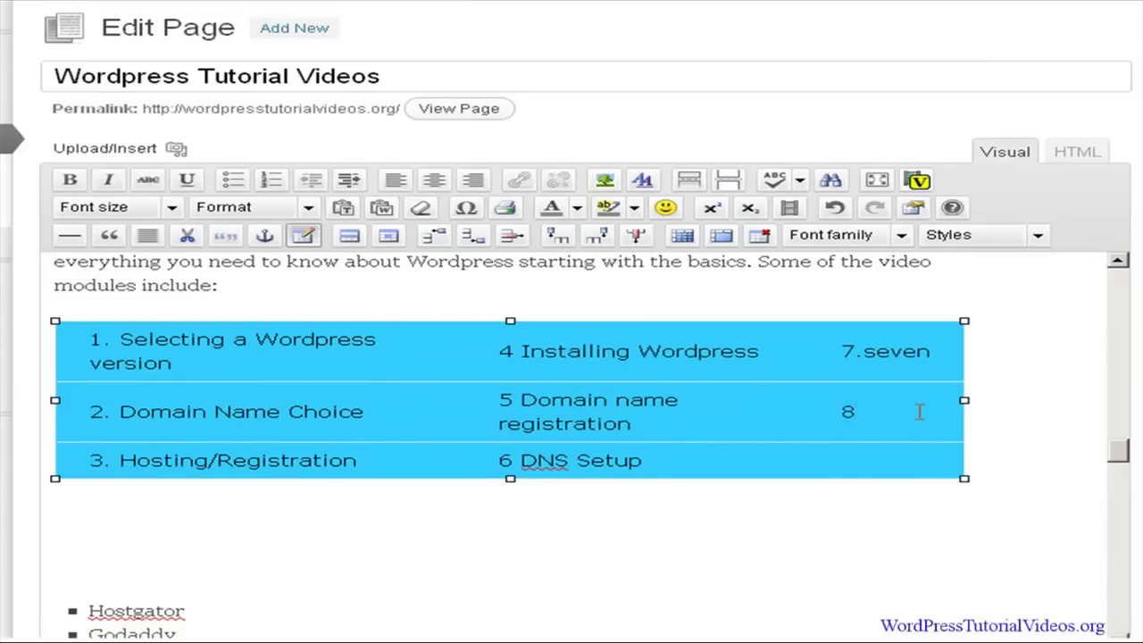